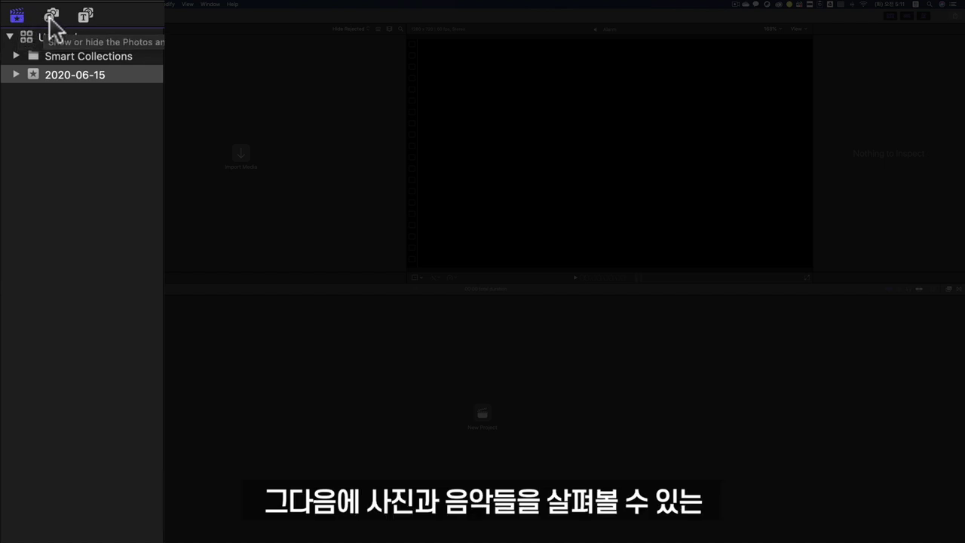
Look through the Sound Effects library and the installed titles and generators
left_click(51, 15)
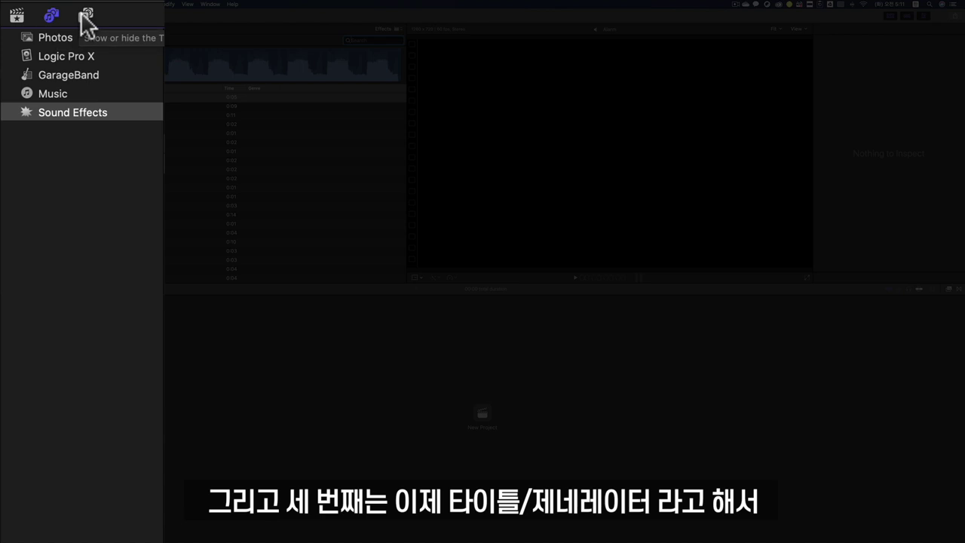
left_click(86, 17)
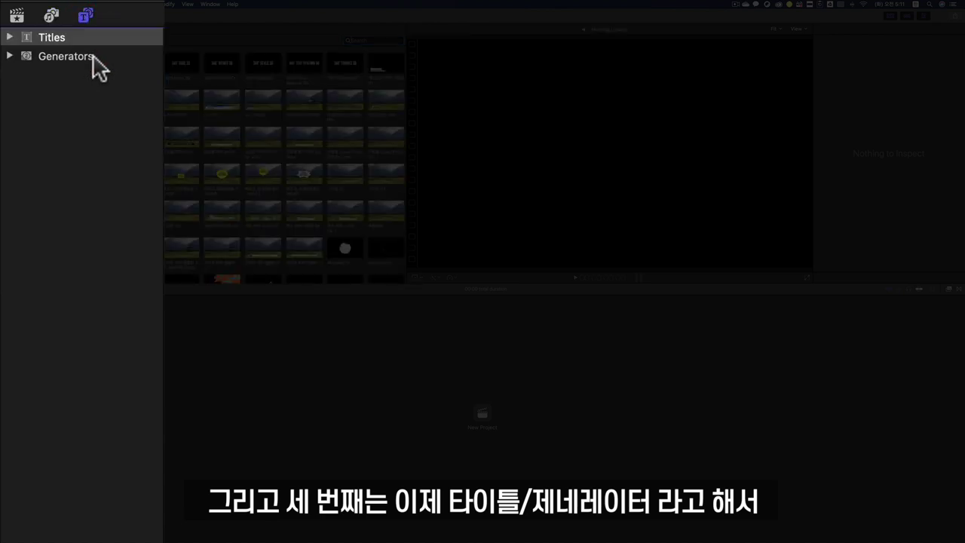
left_click(64, 58)
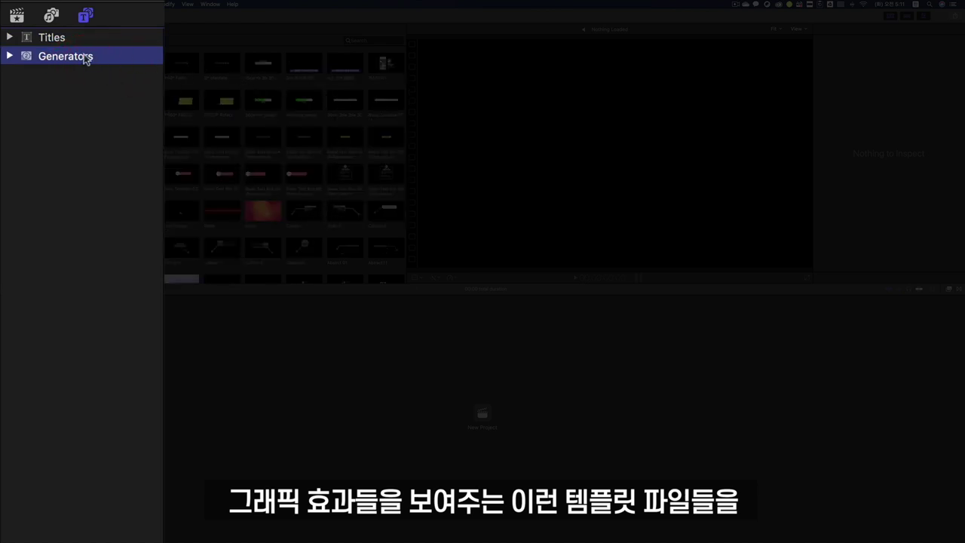
left_click(44, 38)
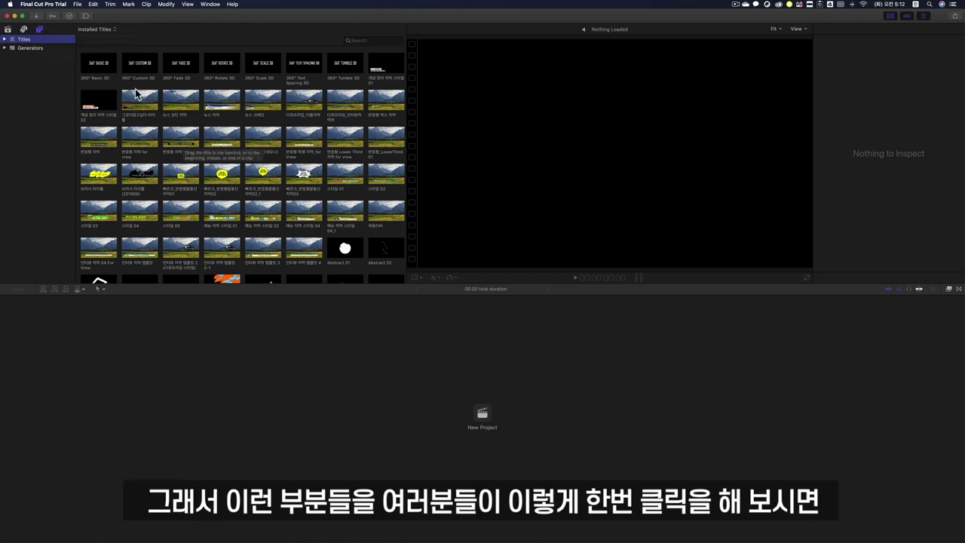
Preview the 반응형 자막 Ver.3 and Basic Text Box 04 (Responsive) titles, skipping the missing font download
left_click(98, 68)
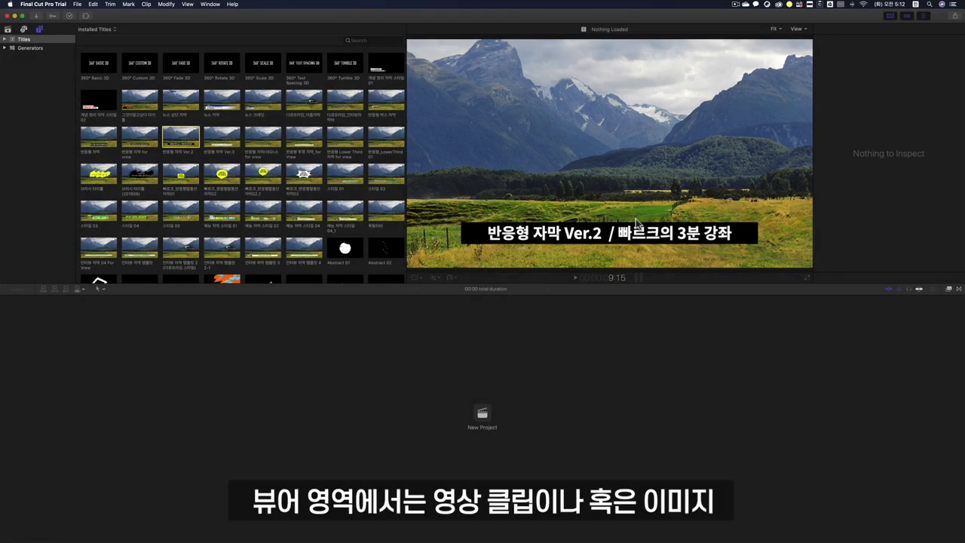
left_click(225, 142)
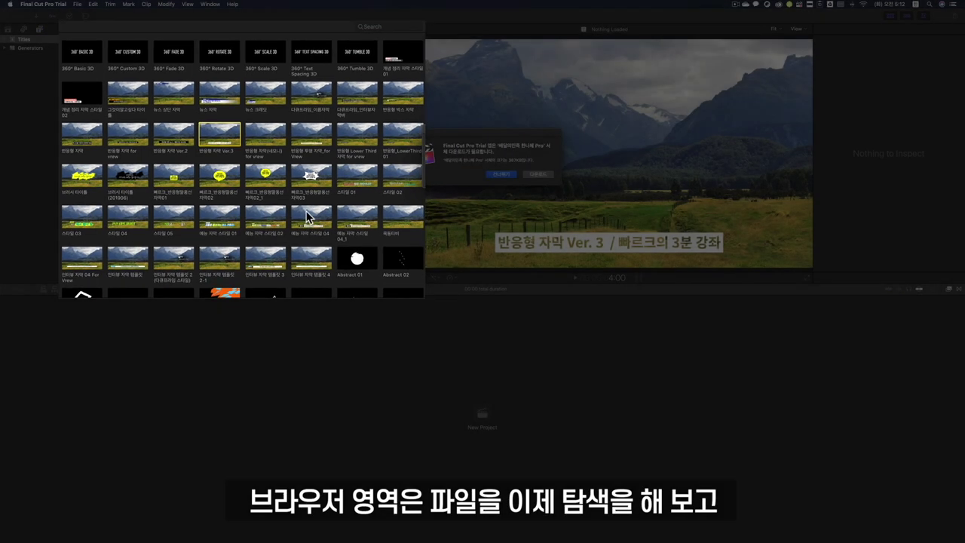
scroll(300, 202, "down", 5)
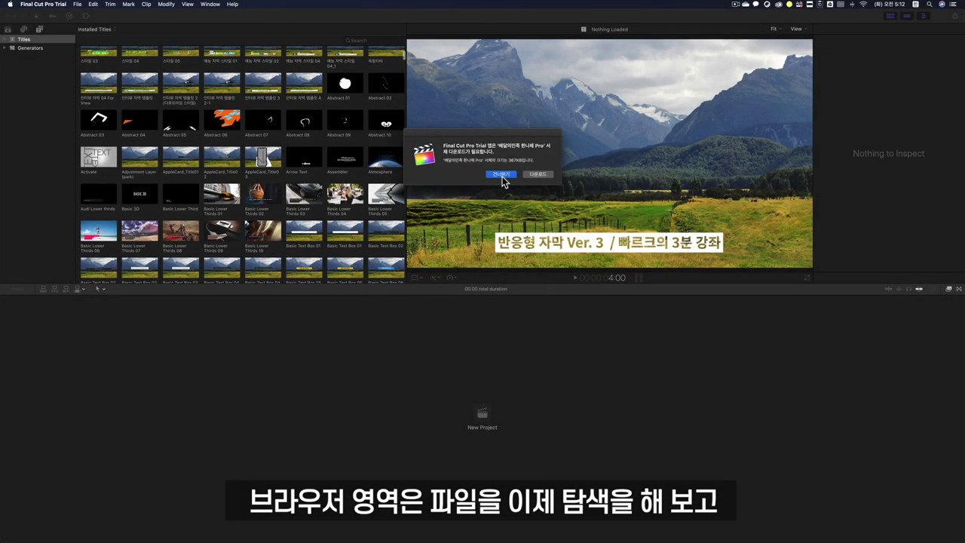
left_click(502, 174)
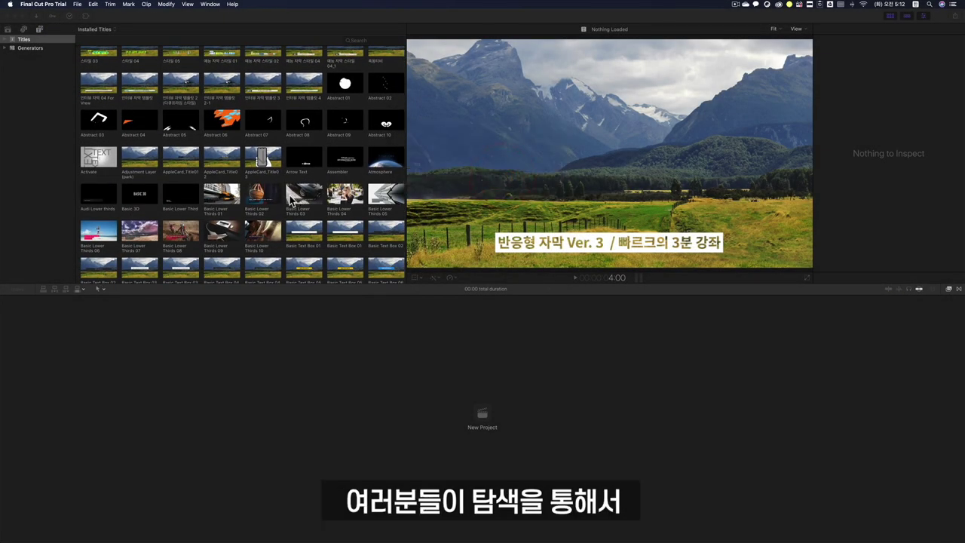
scroll(283, 196, "down", 2)
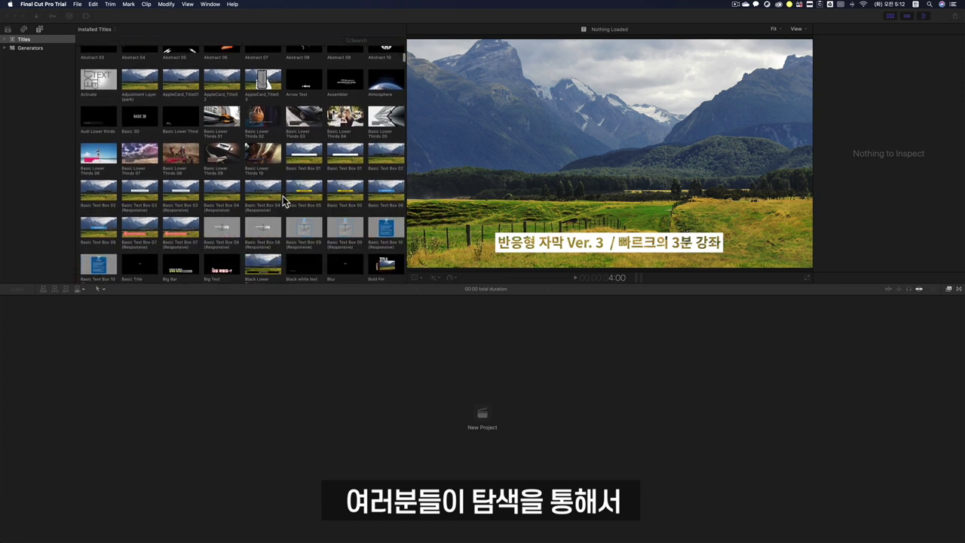
scroll(283, 196, "down", 1)
left_click(250, 166)
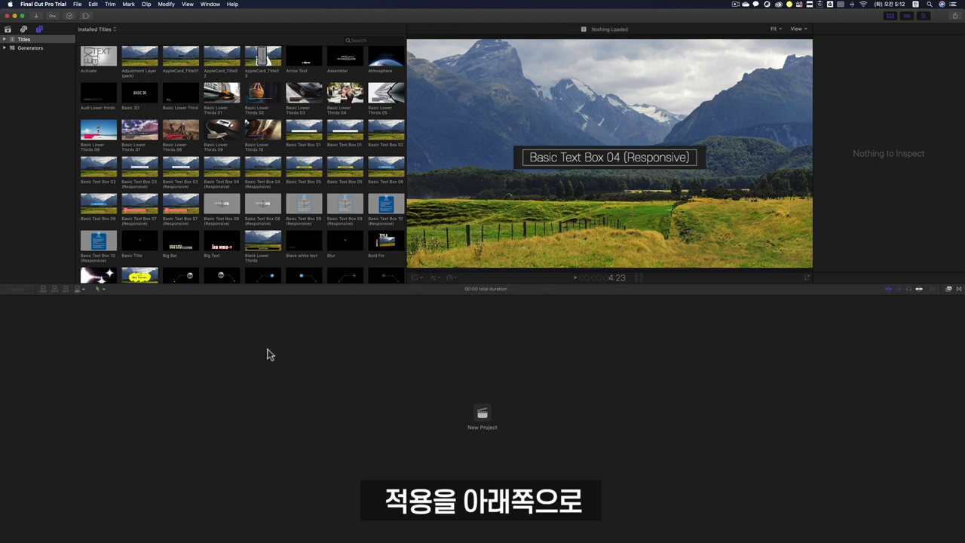
Create a new project with the default settings in the 2020-06-15 event
left_click(486, 418)
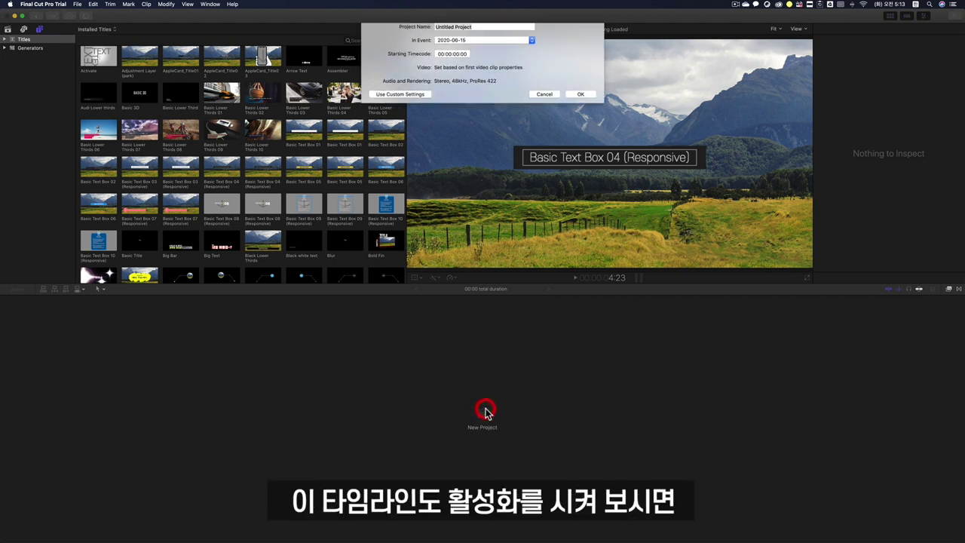
left_click(575, 99)
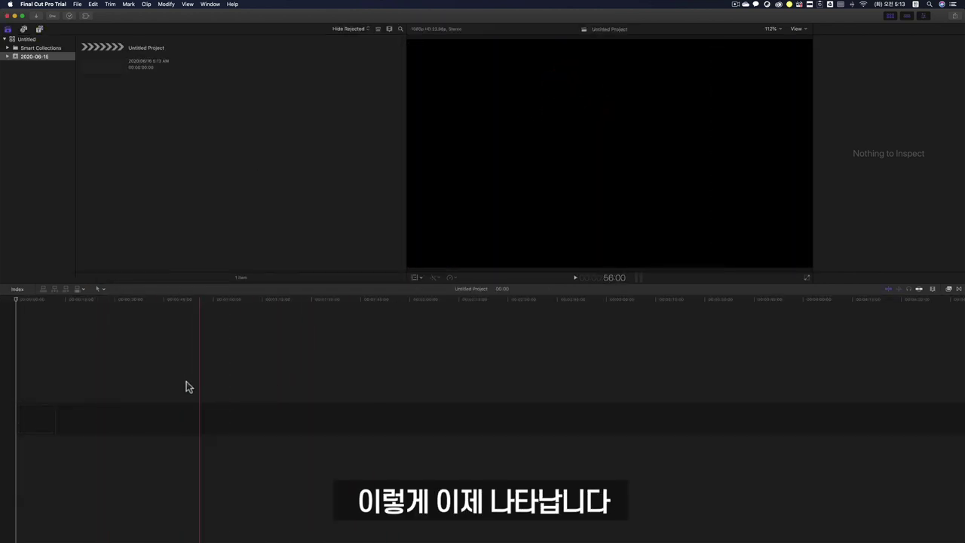
Add the Basic Text Box 04 (Responsive) title at the timeline's start, accepting 1080p HD, 1920x1080, 23.98p video properties
left_click(41, 30)
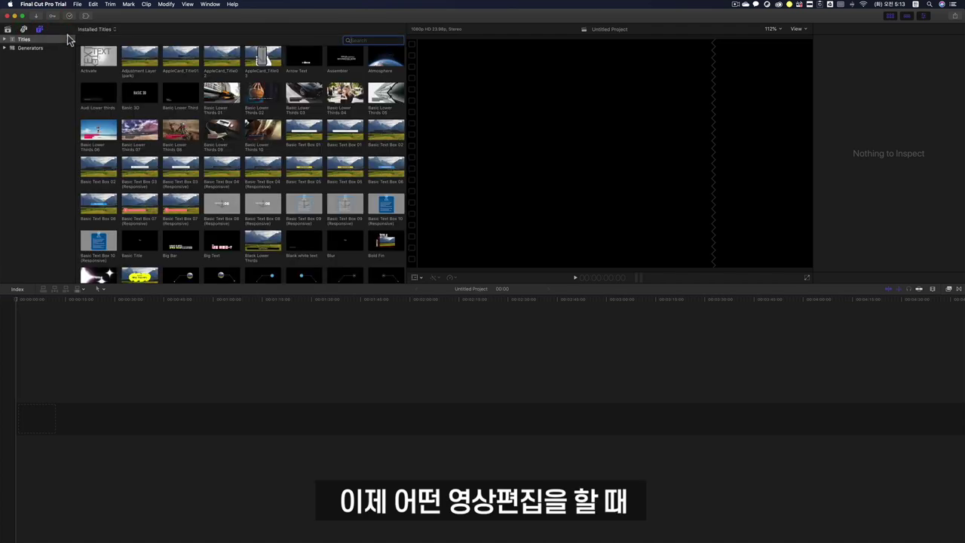
left_click_drag(214, 168, 18, 419)
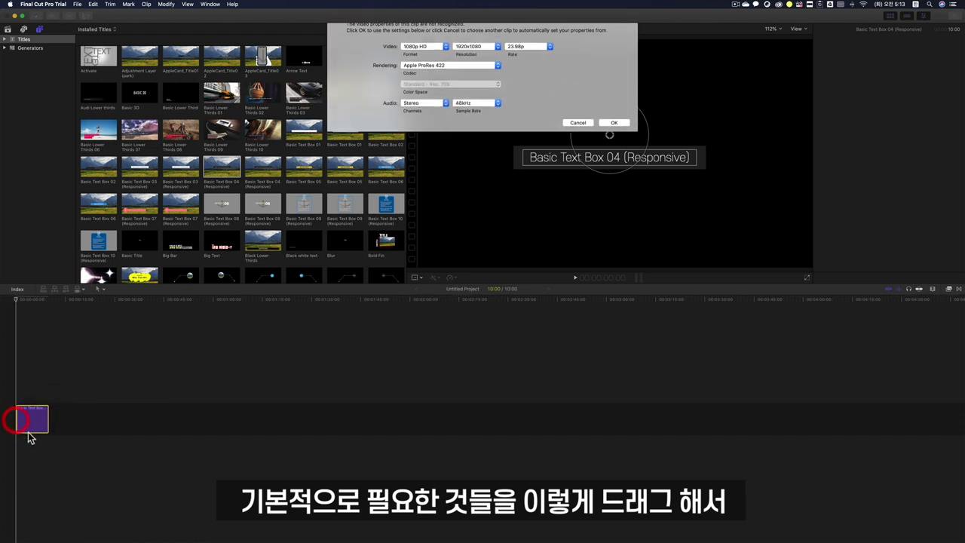
left_click(617, 136)
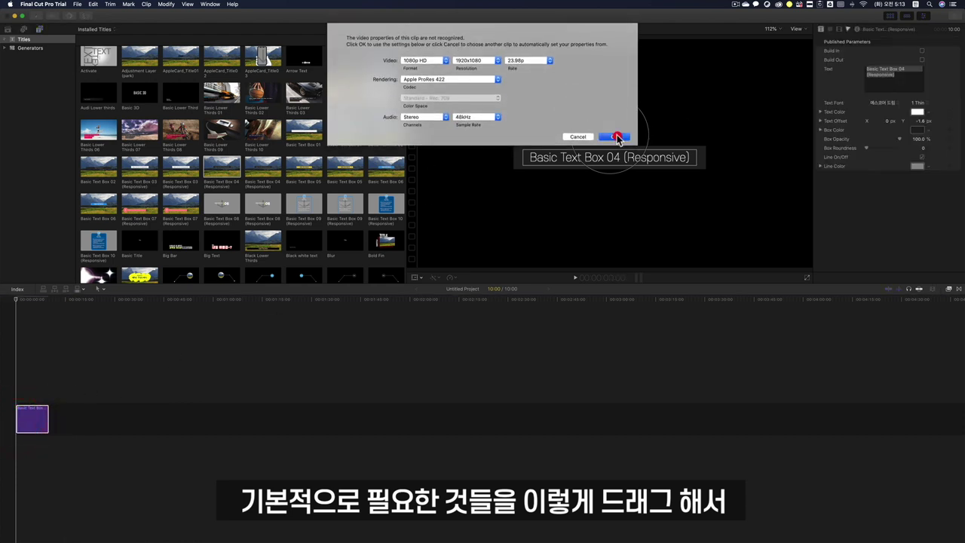
Place the timeline playhead over the title clip at 4:00
left_click(27, 301)
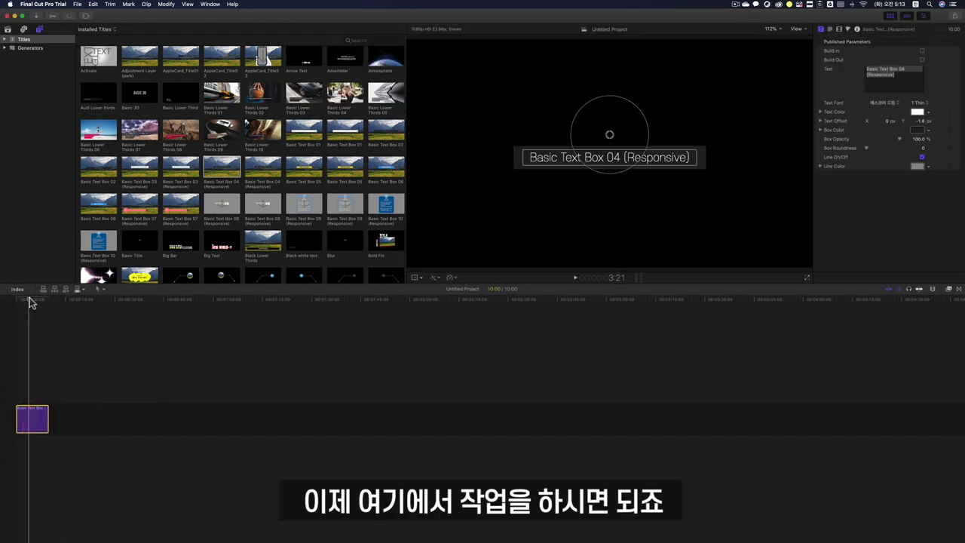
left_click(29, 302)
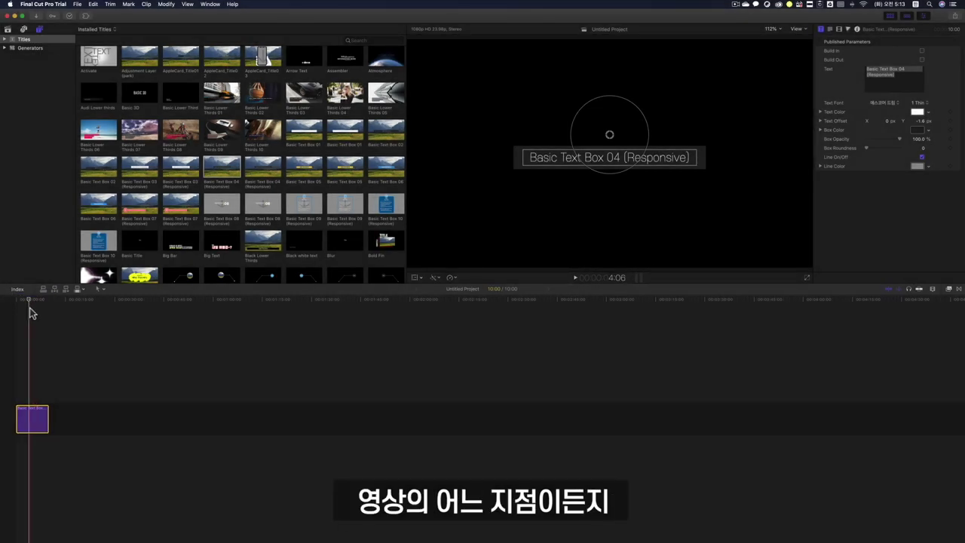
mouse_move(30, 304)
left_mouse_down()
mouse_move(40, 300)
mouse_move(30, 302)
left_mouse_up()
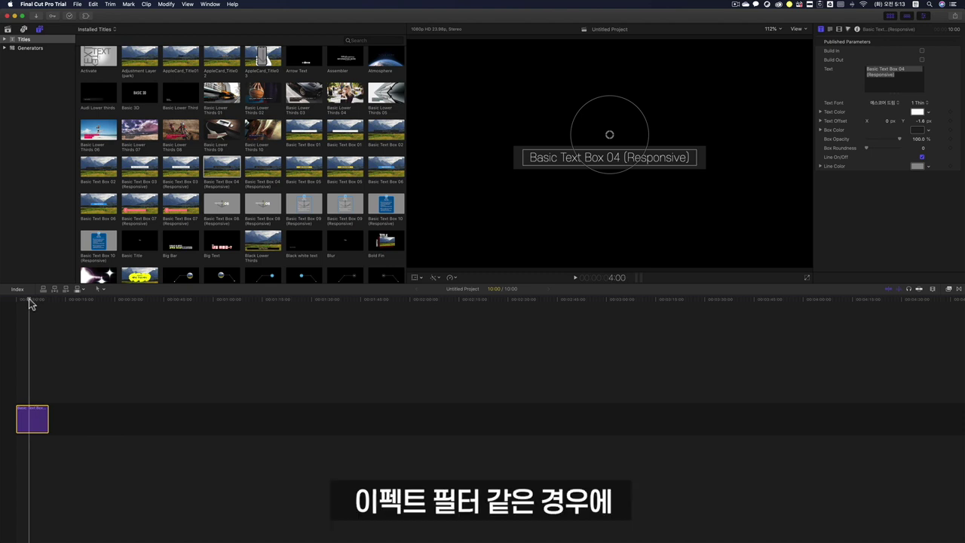
left_click(29, 299)
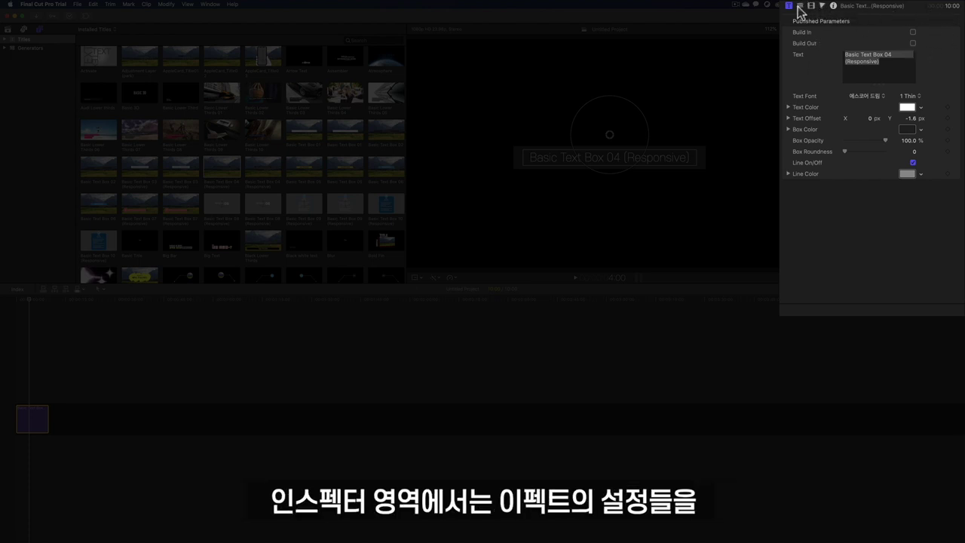
Examine the title's text formatting settings in the inspector
left_click(801, 6)
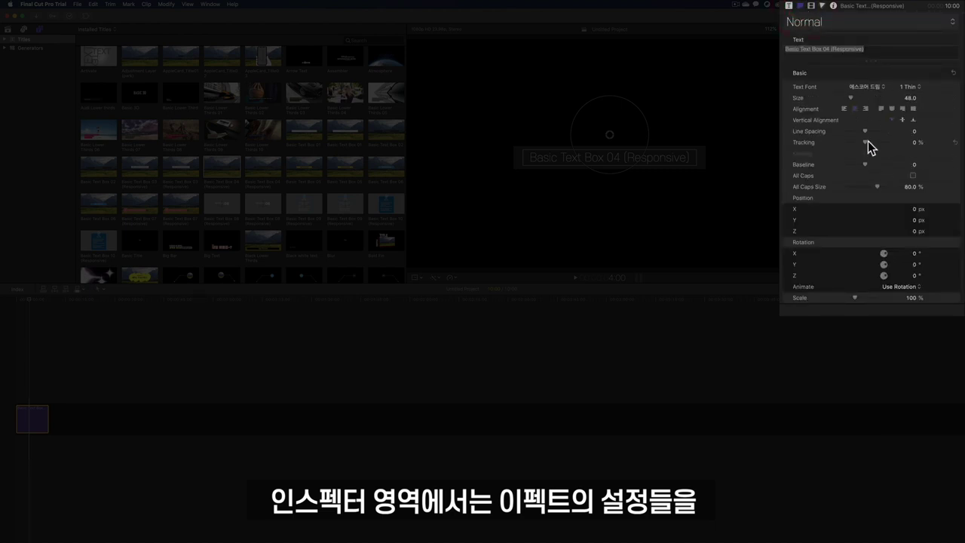
scroll(867, 141, "down", 5)
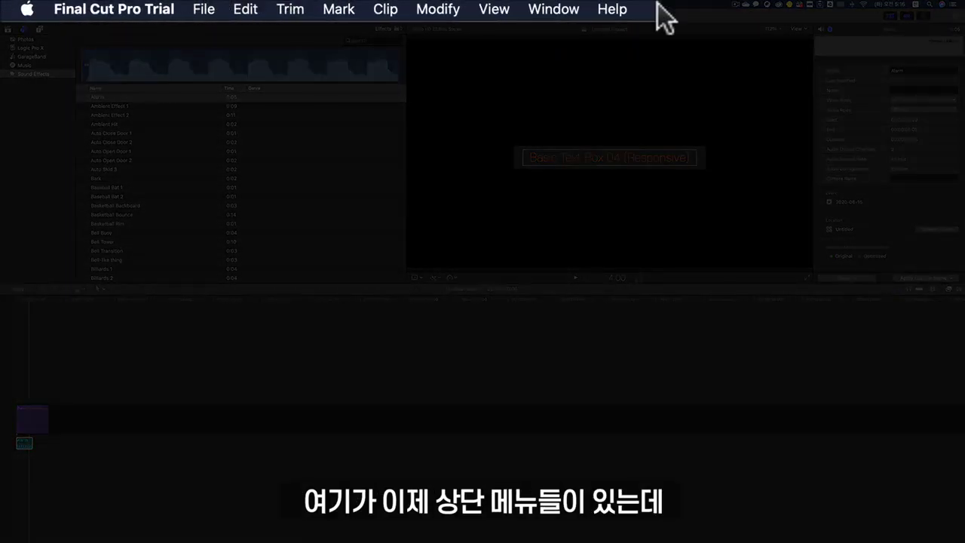
Show the Effects browser in the workspace
left_click(551, 11)
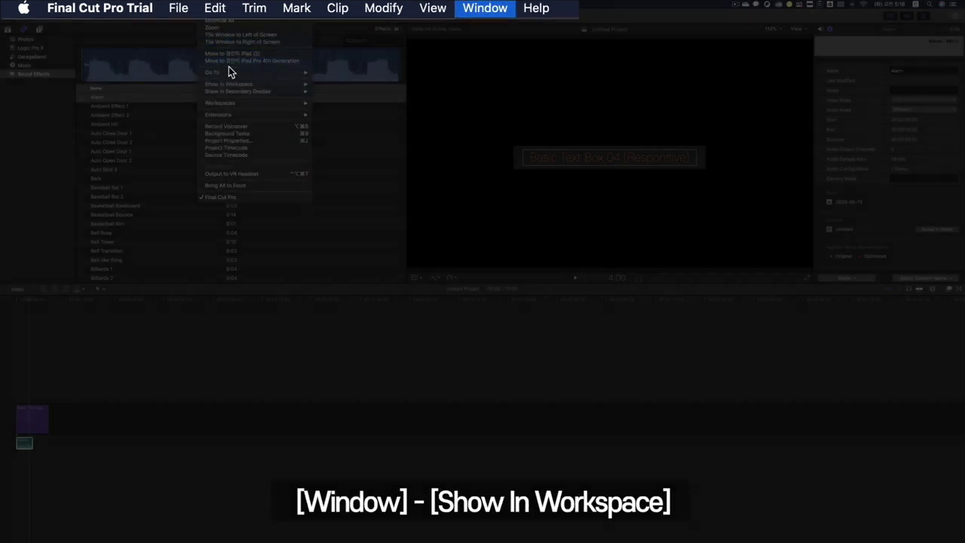
mouse_move(231, 81)
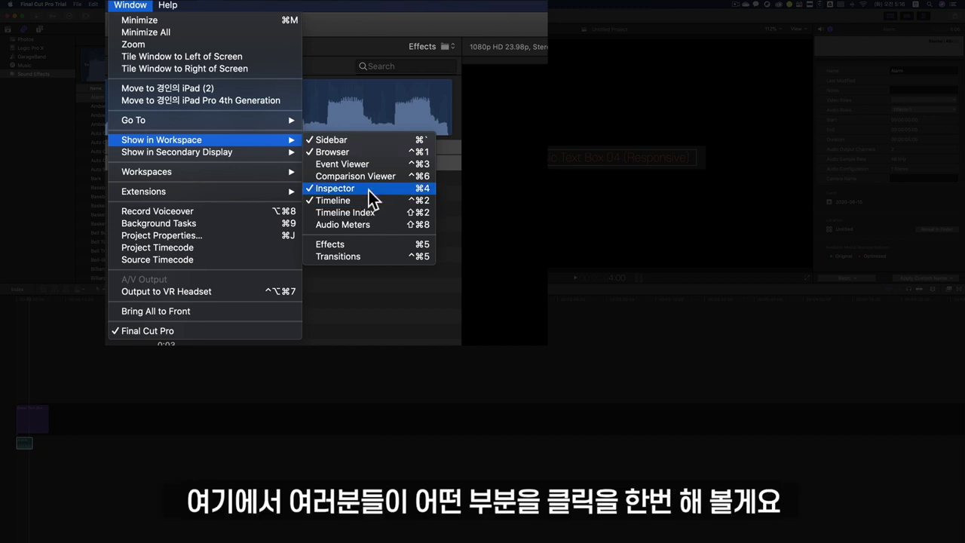
left_click(370, 247)
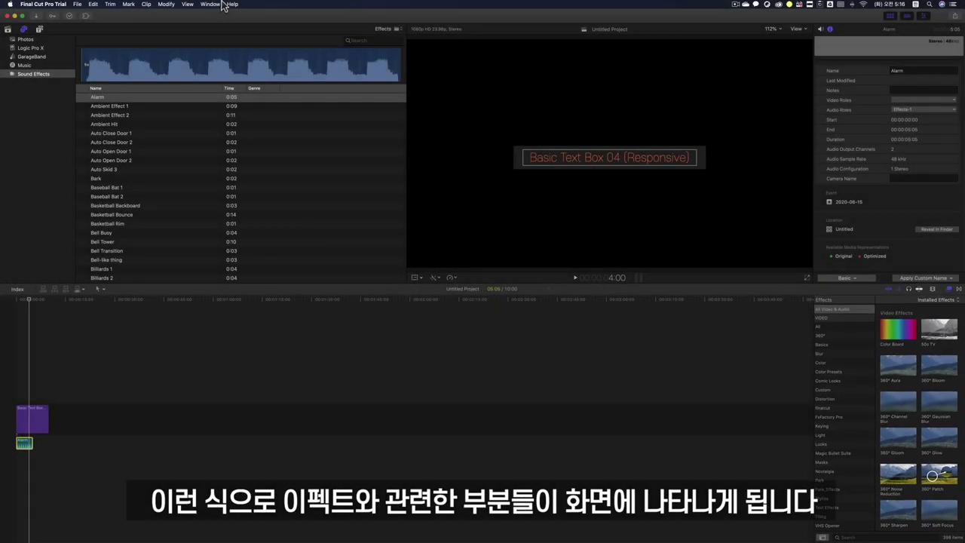
Show the Audio Meters beside the Effects browser in the workspace
left_click(211, 4)
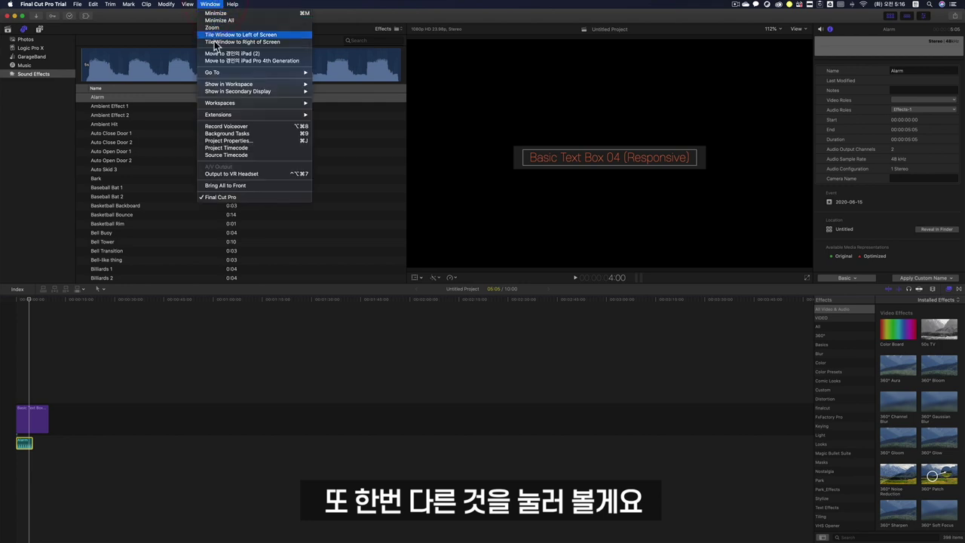
mouse_move(233, 85)
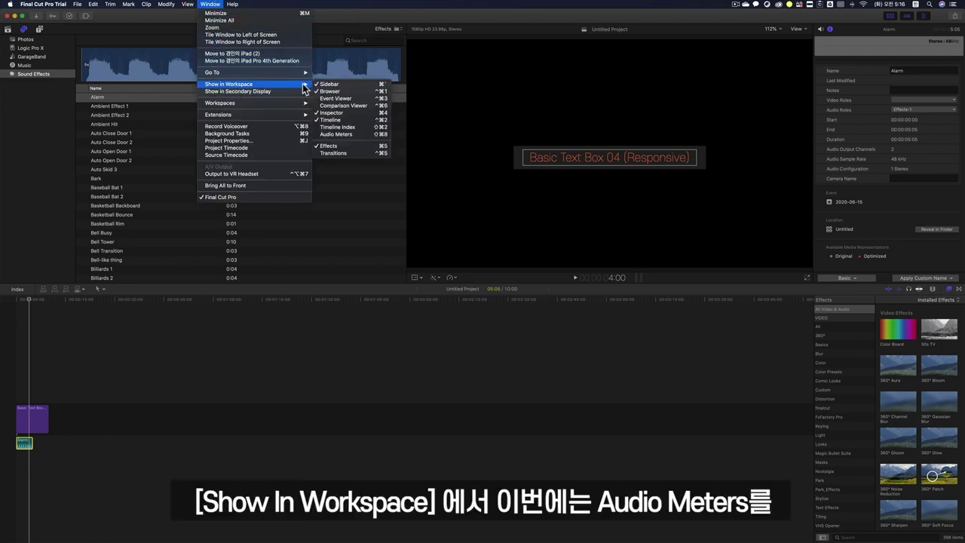
left_click(343, 136)
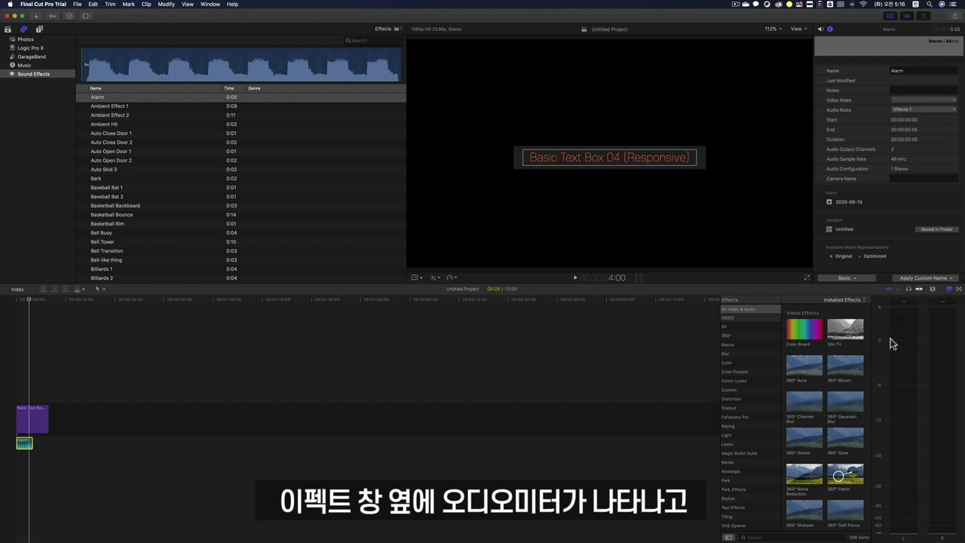
Play the Alarm clip in the timeline to check its sound level on the audio meters
key("space")
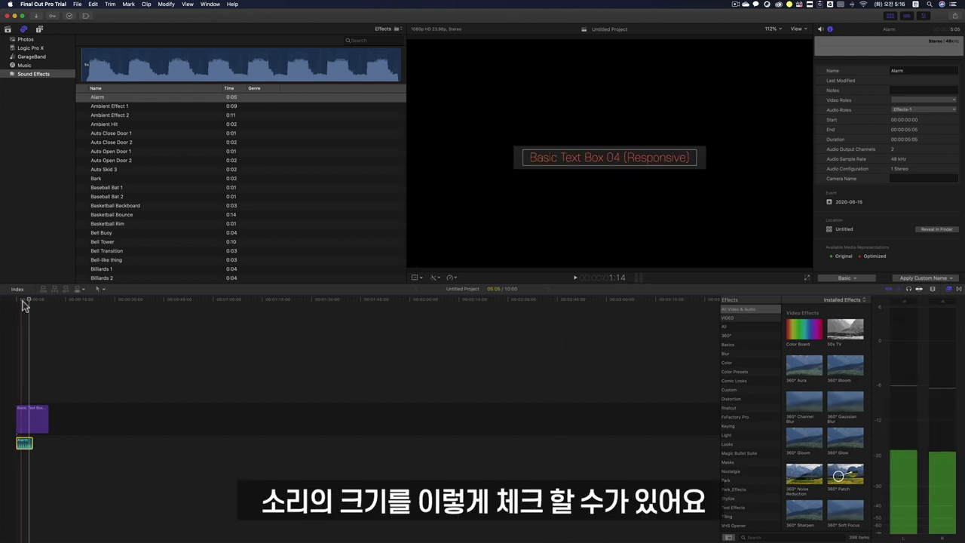
left_click(25, 299)
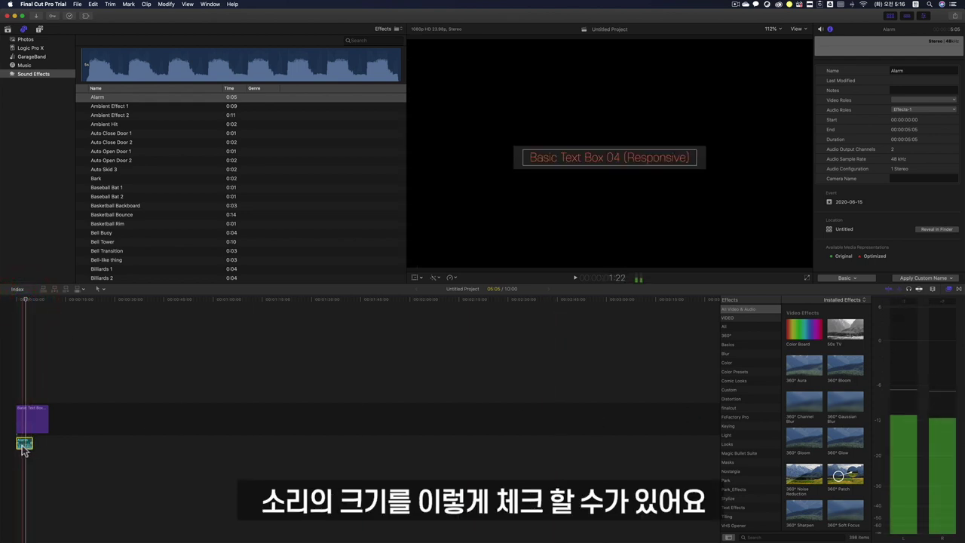
key("space")
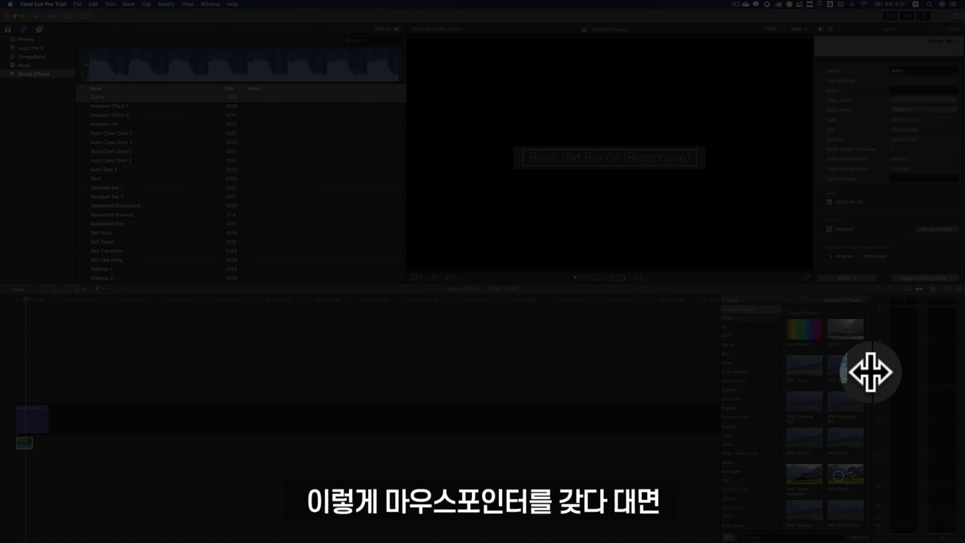
Narrow the audio meters and enlarge the timeline area by reducing the height of the browser and viewer
left_click_drag(868, 373, 927, 370)
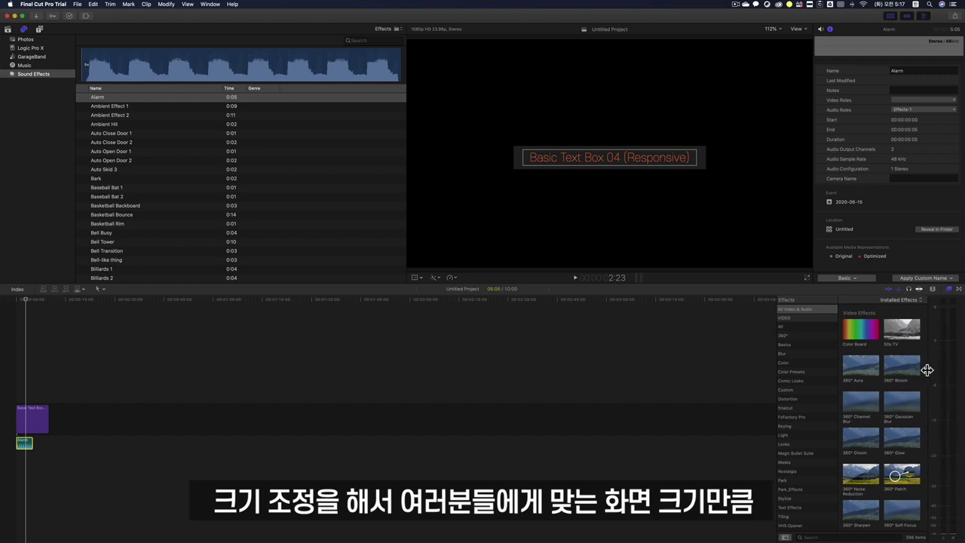
left_click(777, 366)
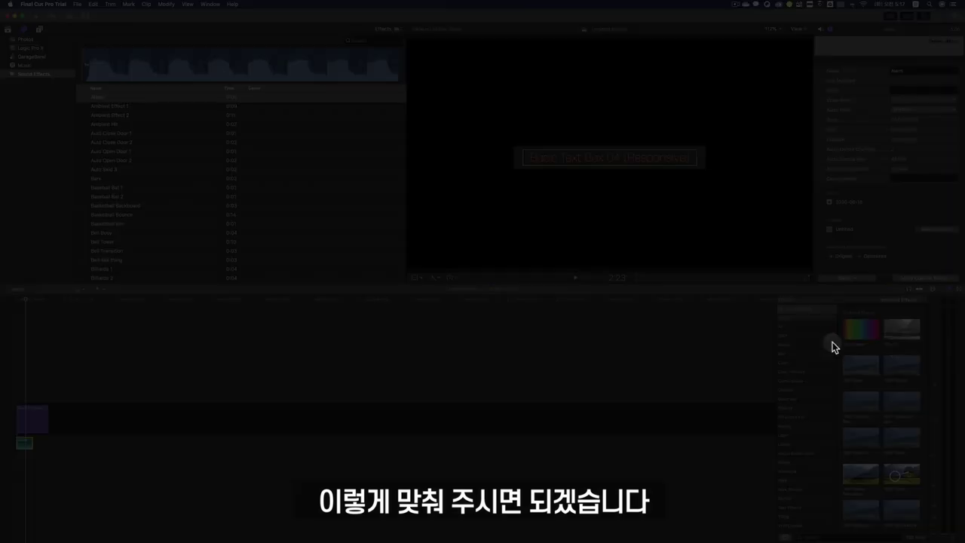
mouse_move(836, 342)
left_mouse_down()
mouse_move(810, 340)
mouse_move(841, 343)
left_mouse_up()
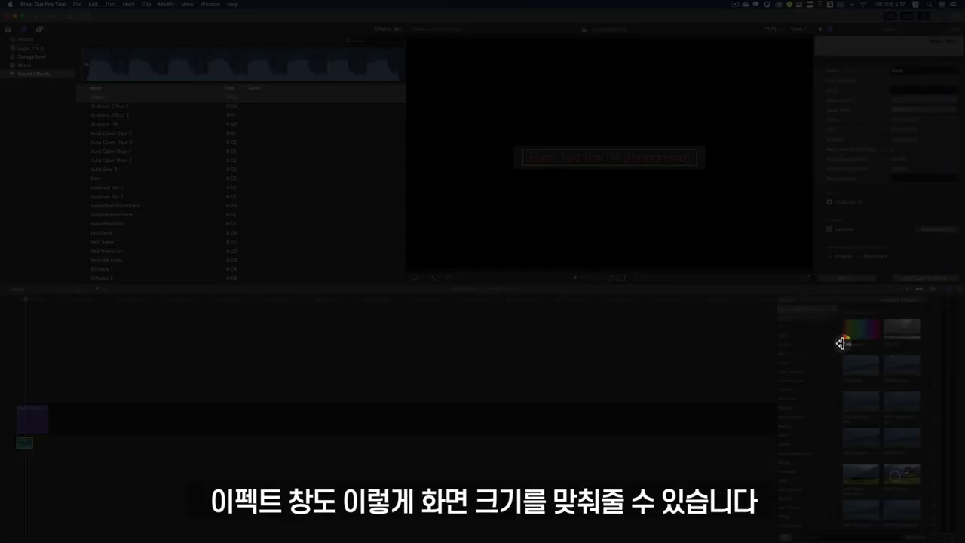
left_click(840, 340)
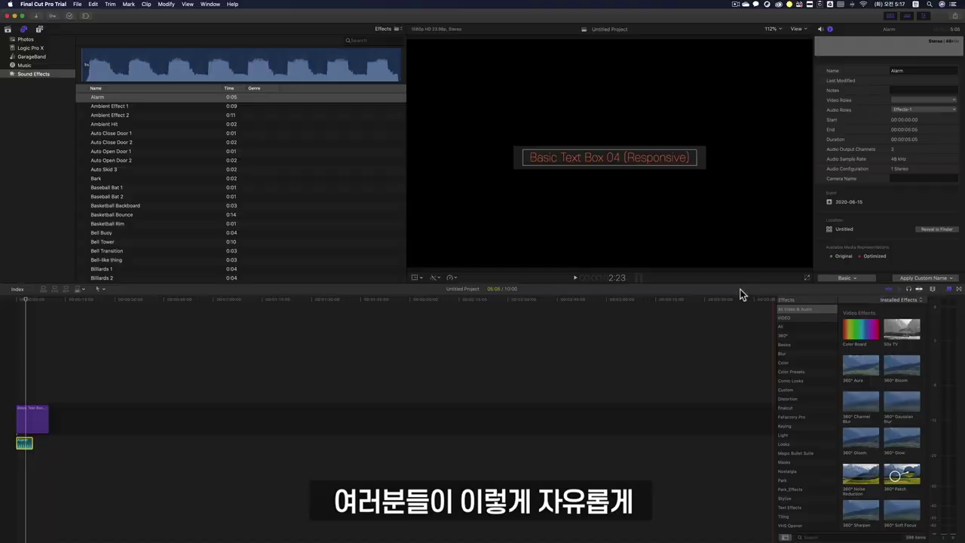
mouse_move(490, 280)
left_mouse_down()
mouse_move(504, 196)
mouse_move(491, 302)
mouse_move(491, 264)
left_mouse_up()
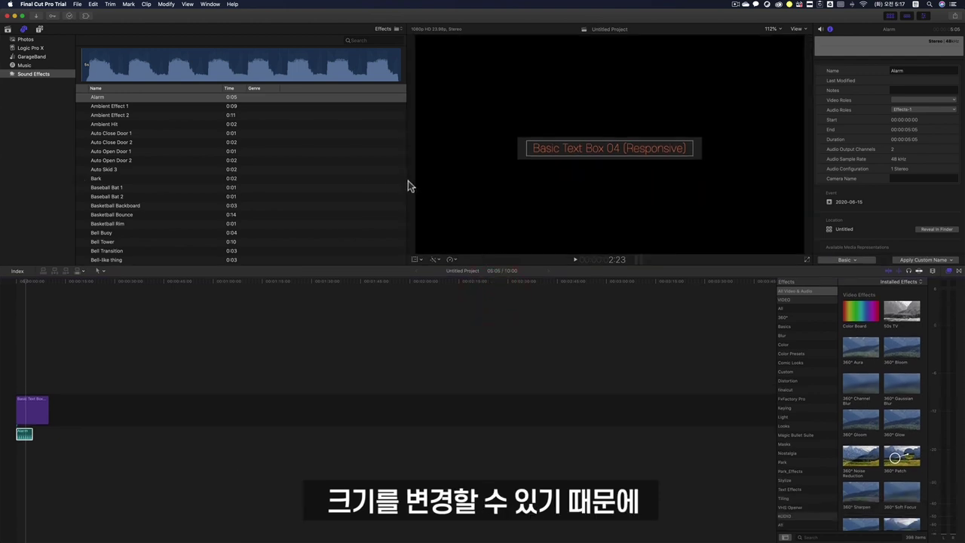
Narrow the media browser to give the viewer more width, and select the Alarm sound effect in the browser list
left_click_drag(406, 183, 344, 177)
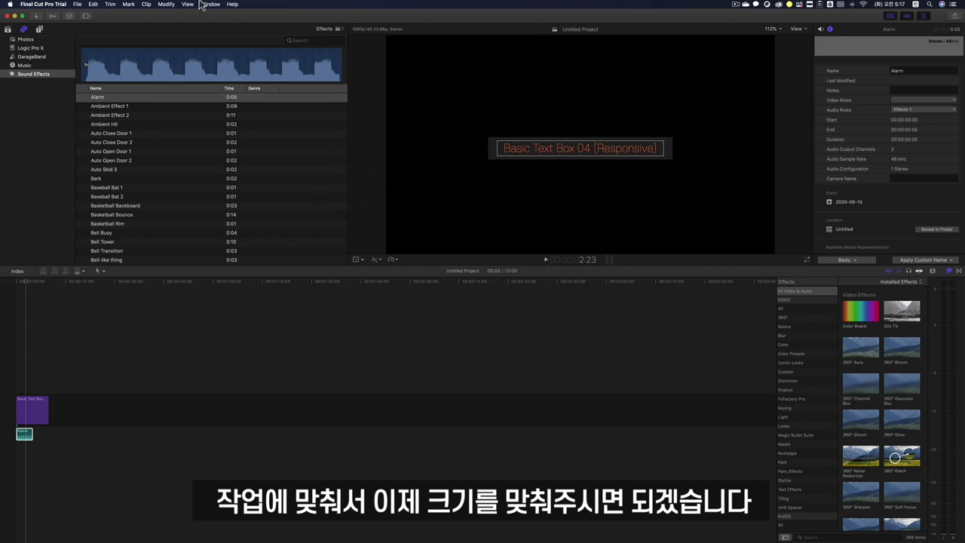
left_click(18, 285)
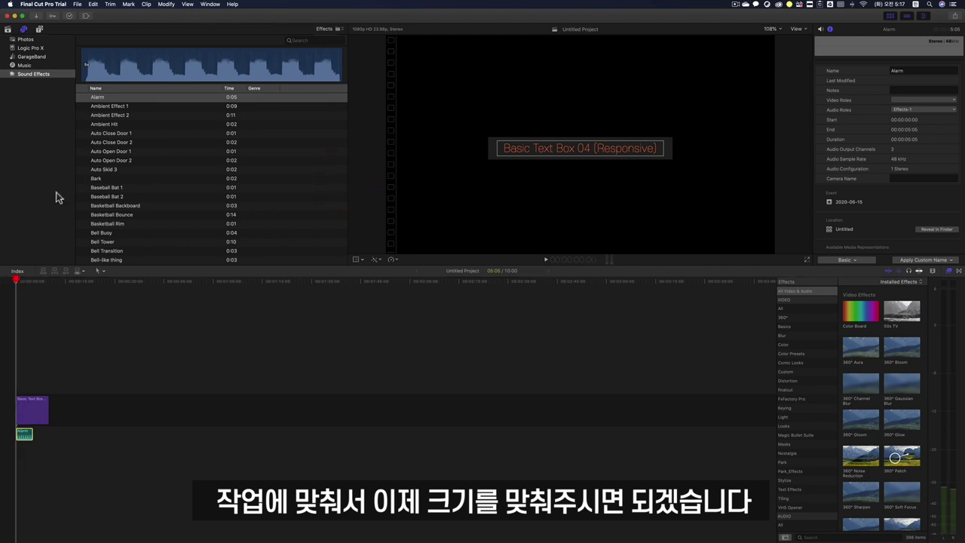
left_click(124, 69)
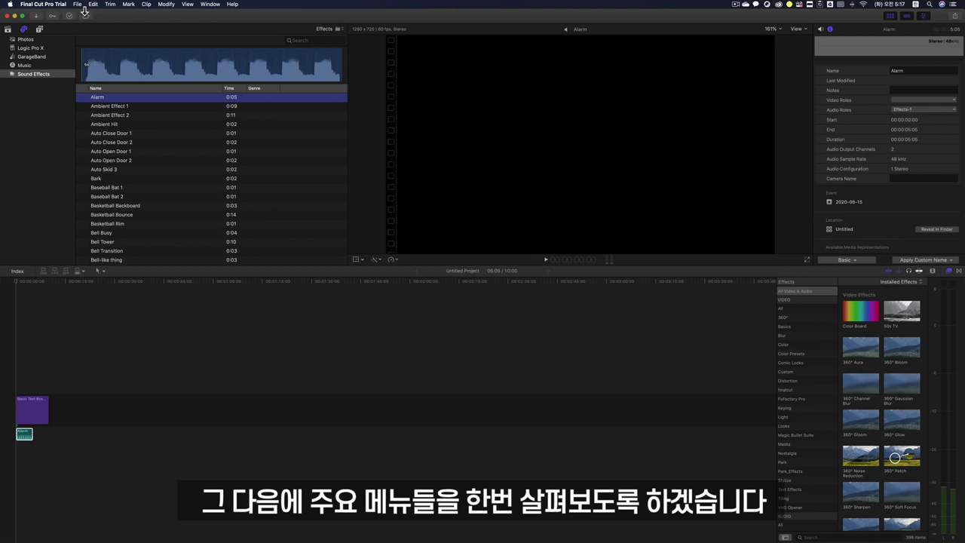
Look through the General and Editing preferences and close the preferences window
left_click(43, 4)
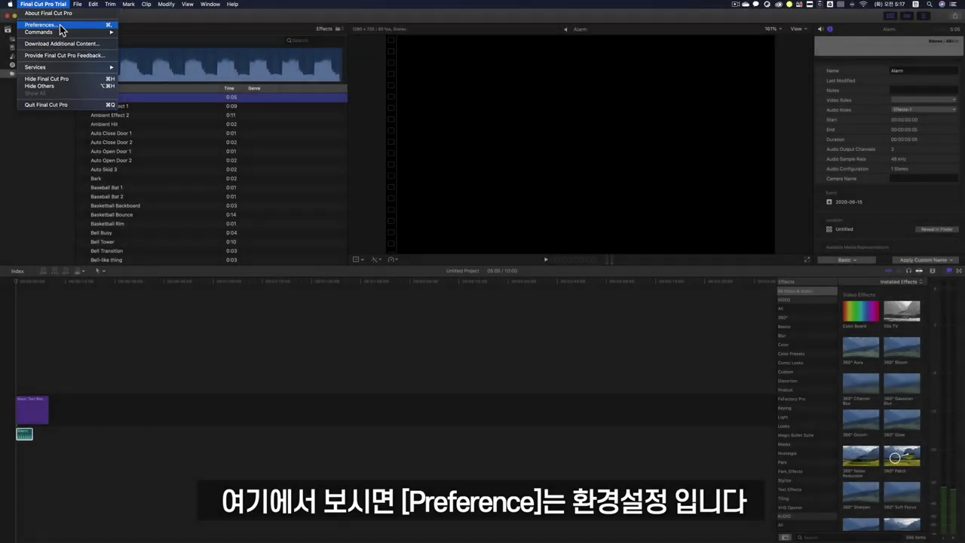
left_click(60, 26)
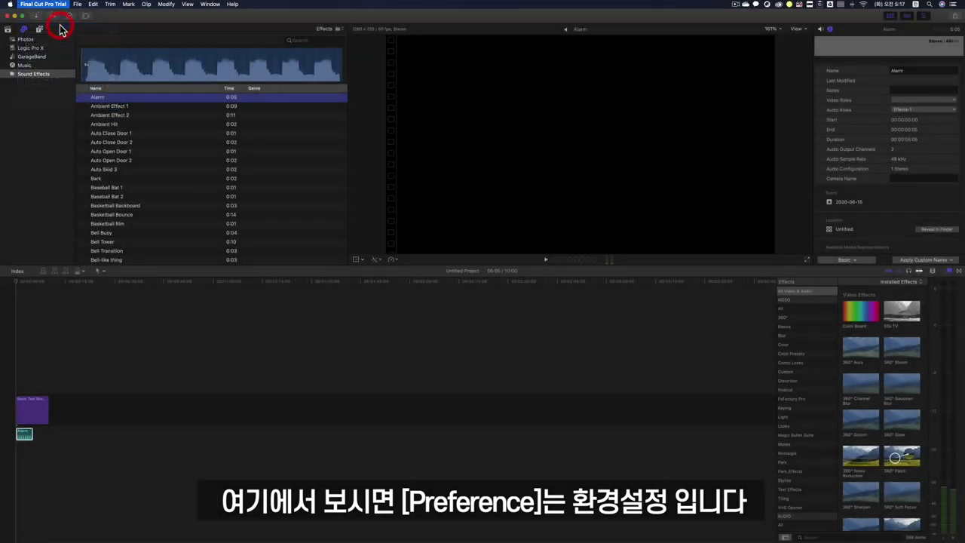
left_click_drag(439, 128, 153, 48)
left_click(142, 59)
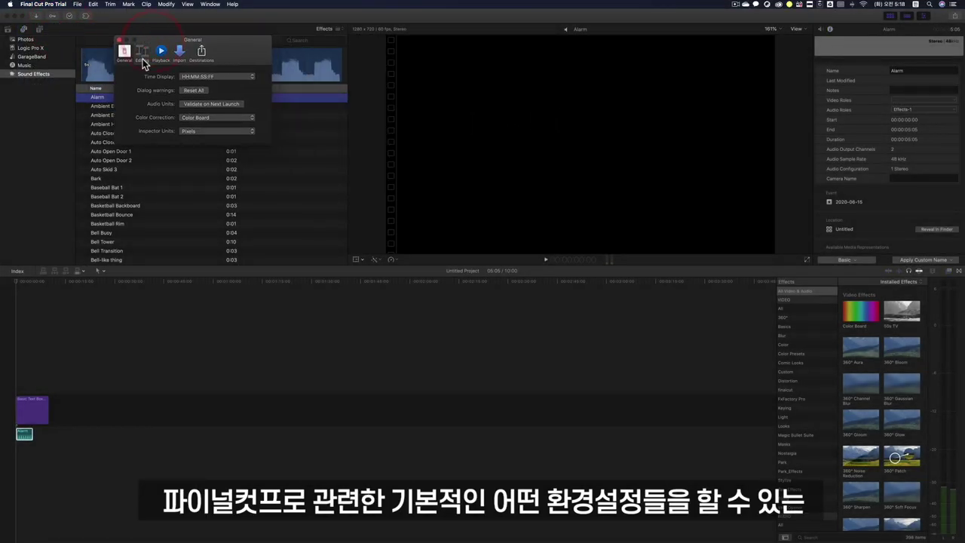
left_click(163, 59)
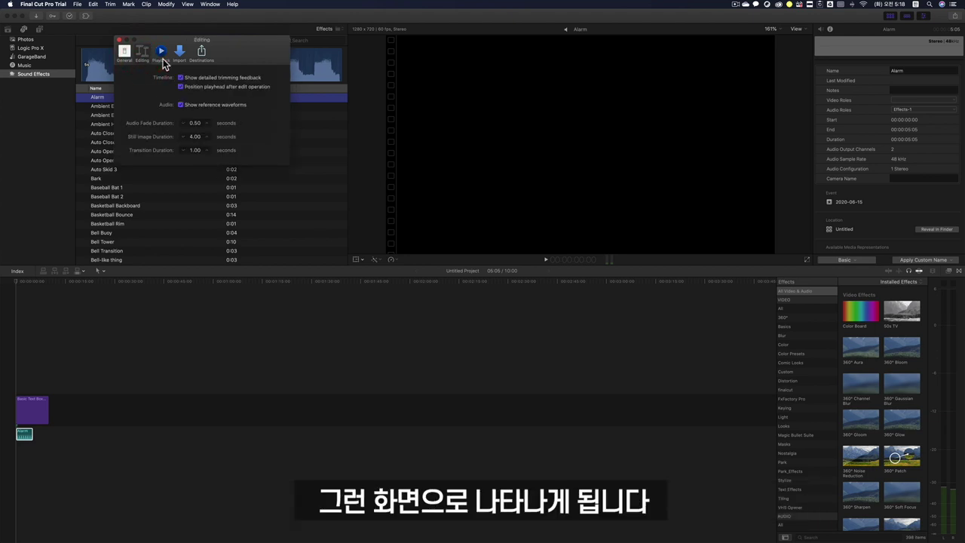
left_click(118, 39)
View the keyboard shortcut layout in the Command Editor and close it without changing anything
left_click(43, 4)
mouse_move(58, 33)
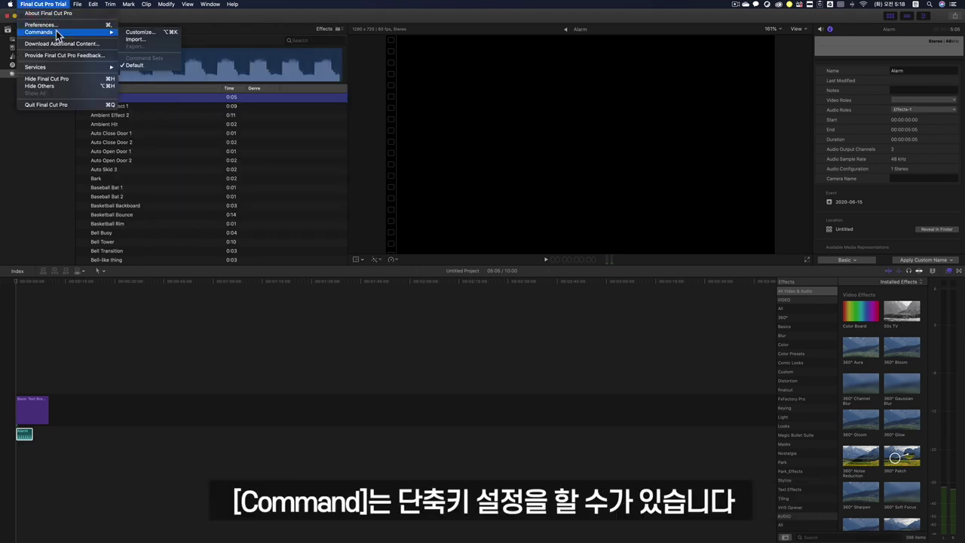
left_click(127, 32)
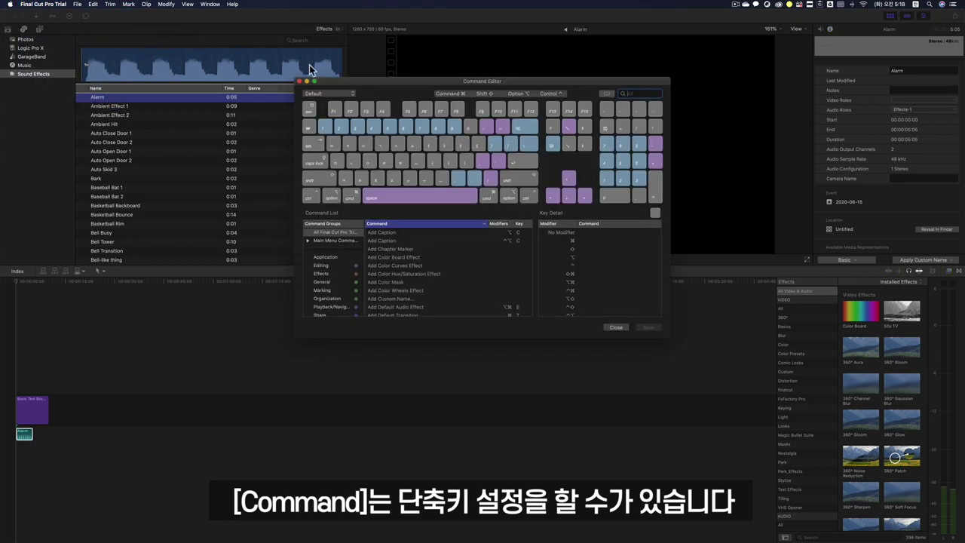
left_click(299, 80)
left_click(43, 4)
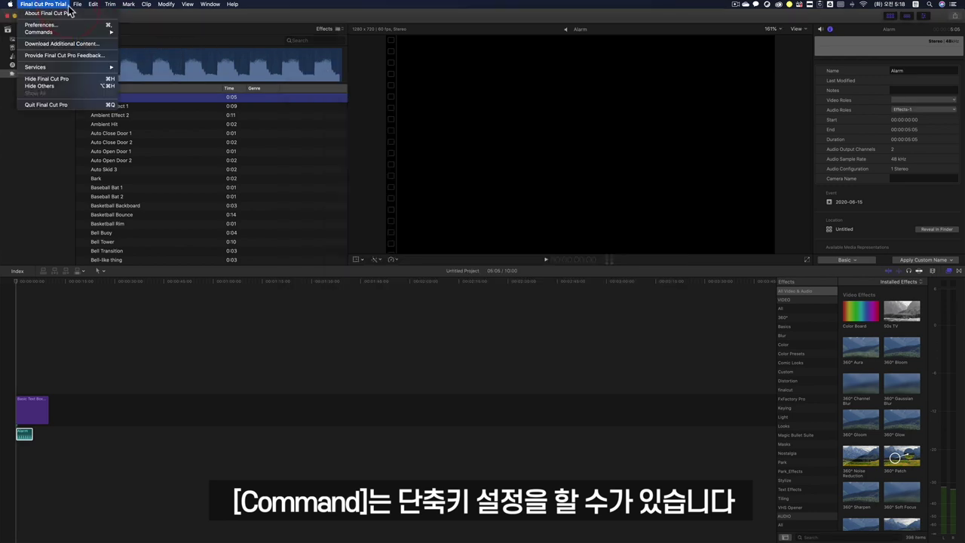
left_click(52, 119)
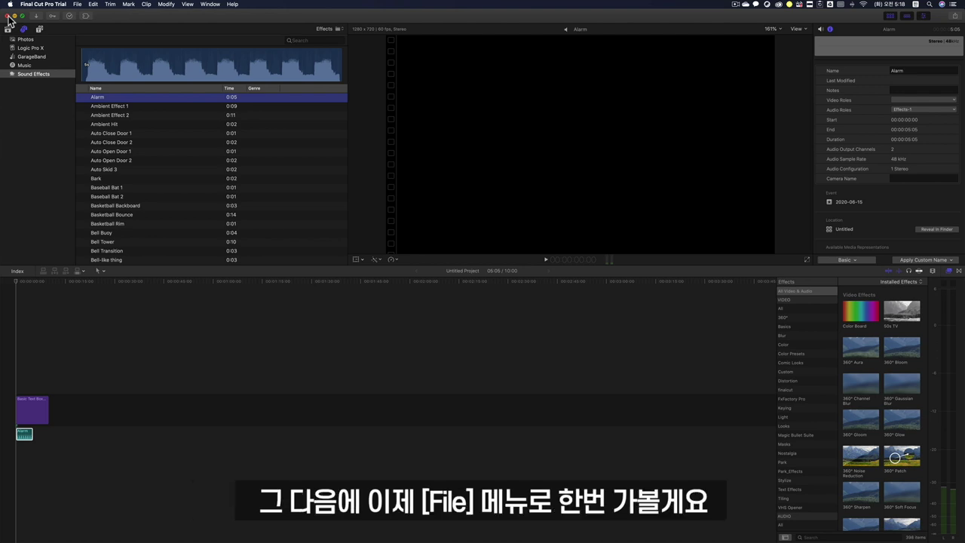
Review the commands for creating new items, importing media, sharing the project and editing clips
left_click(77, 6)
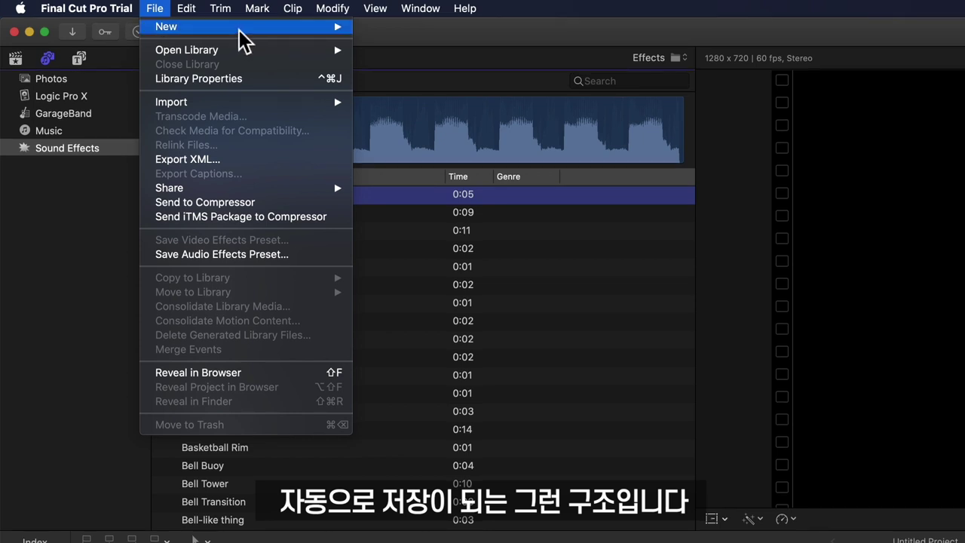
mouse_move(242, 30)
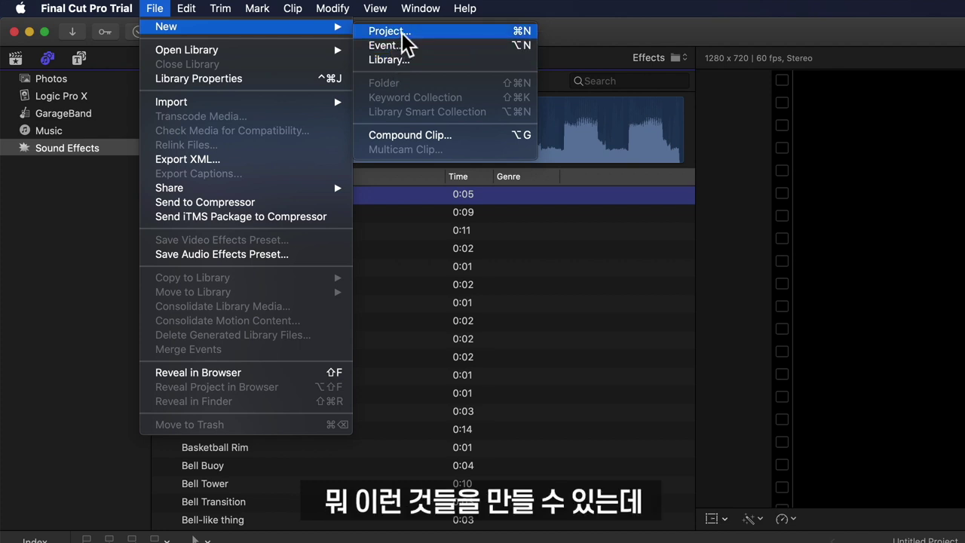
mouse_move(167, 107)
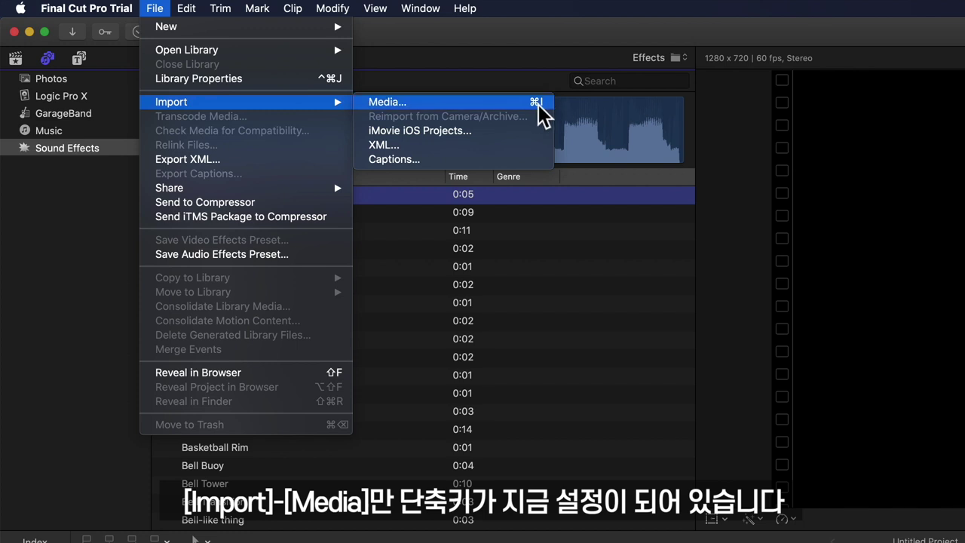
mouse_move(290, 195)
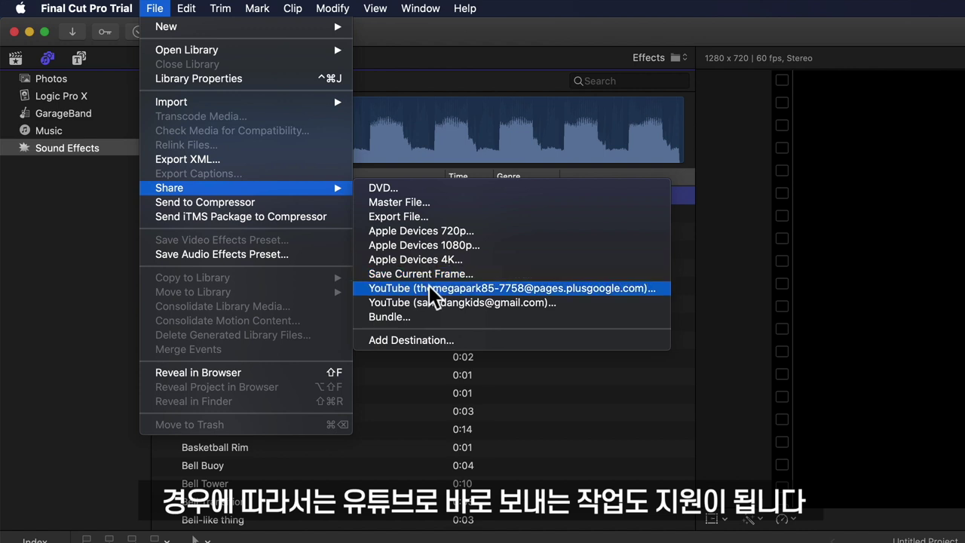
mouse_move(186, 12)
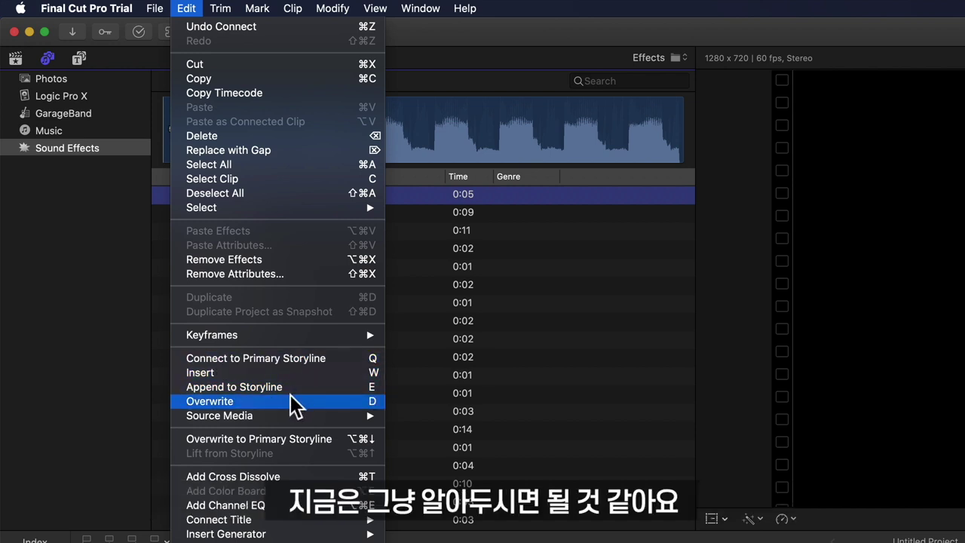
Place the playhead at 4:08 in the timeline and split the Basic Text Box title clip there with Blade
mouse_move(226, 26)
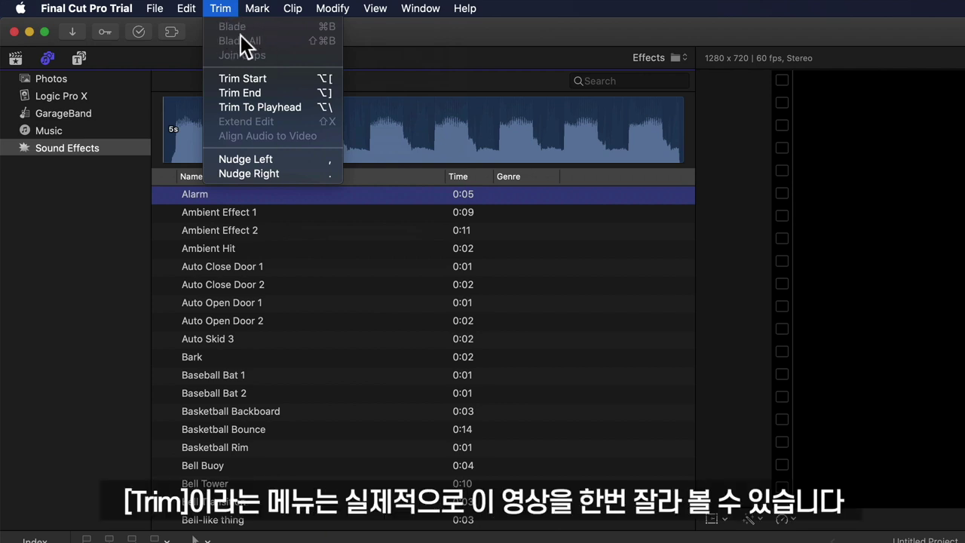
left_click(58, 539)
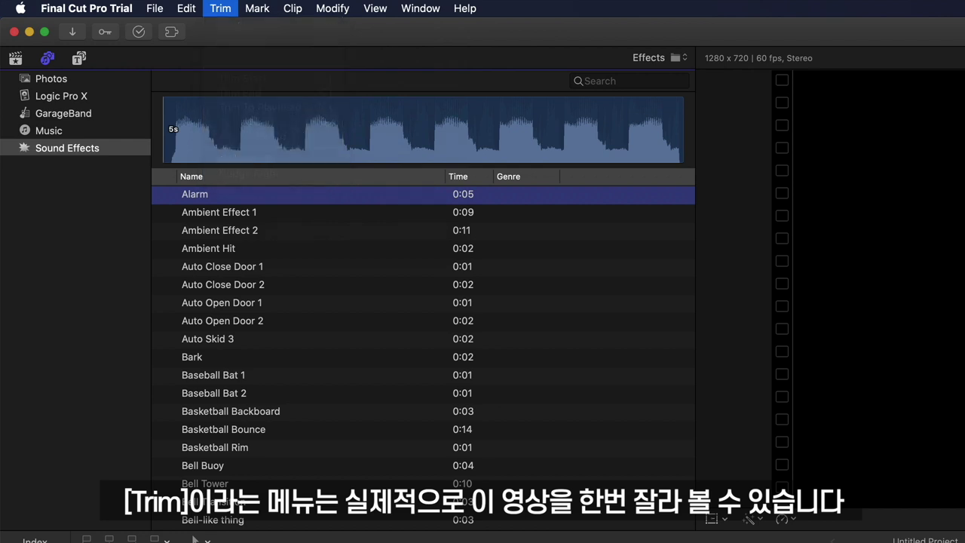
left_click(59, 540)
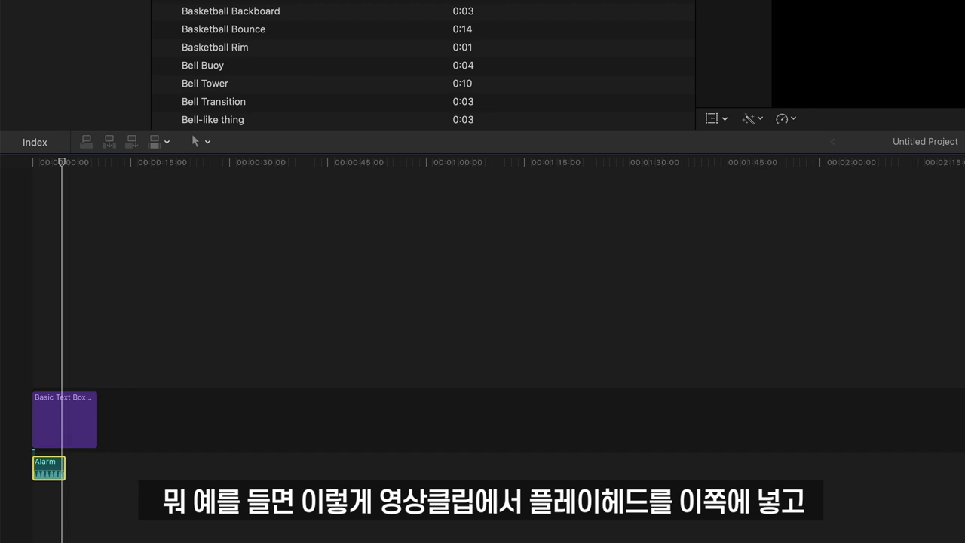
left_click(256, 8)
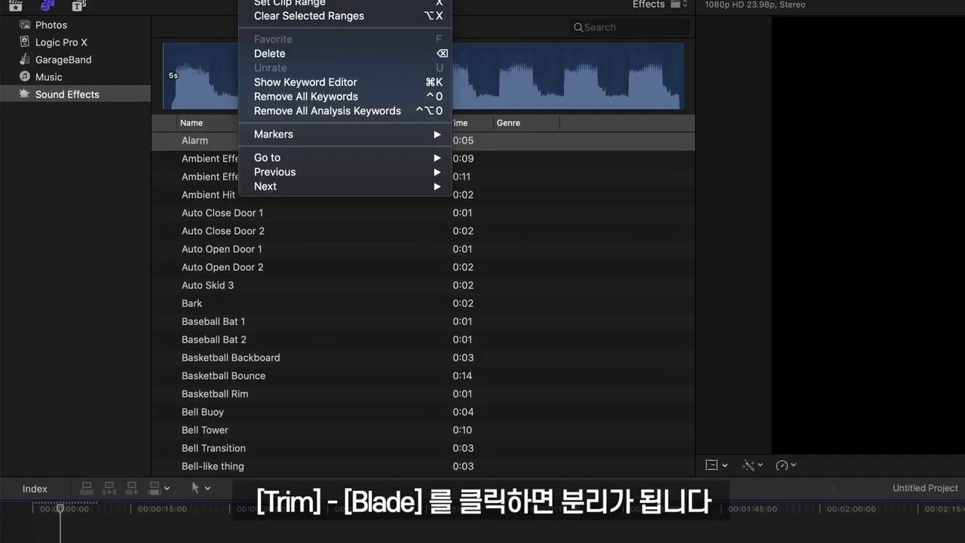
left_click(235, 25)
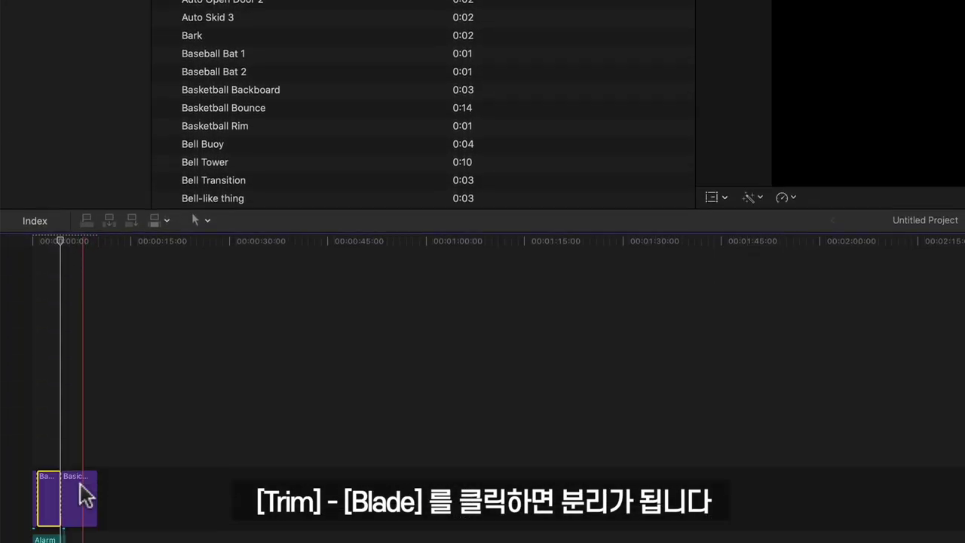
left_click(72, 486)
left_click(50, 490)
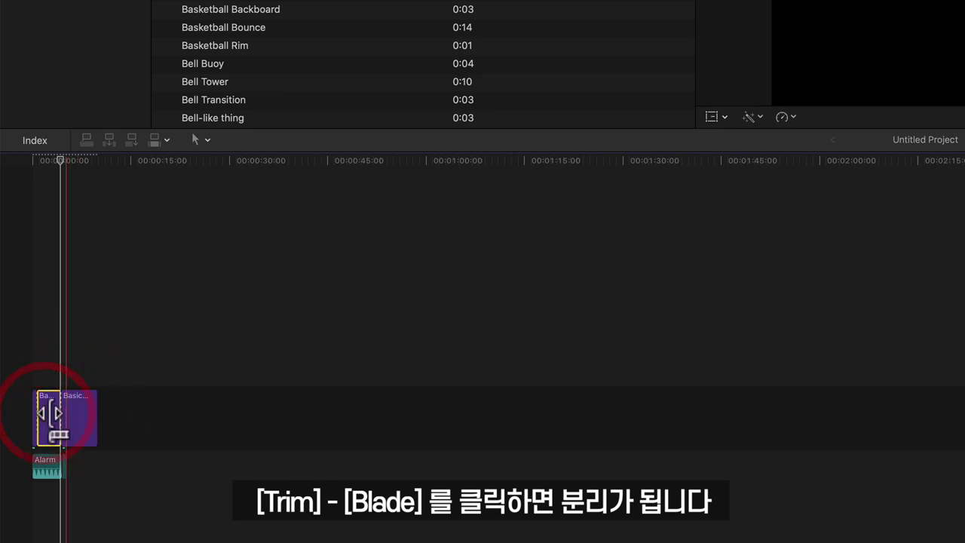
Review the available trimming, range marking, navigation and clip commands, including detaching audio
left_click(221, 7)
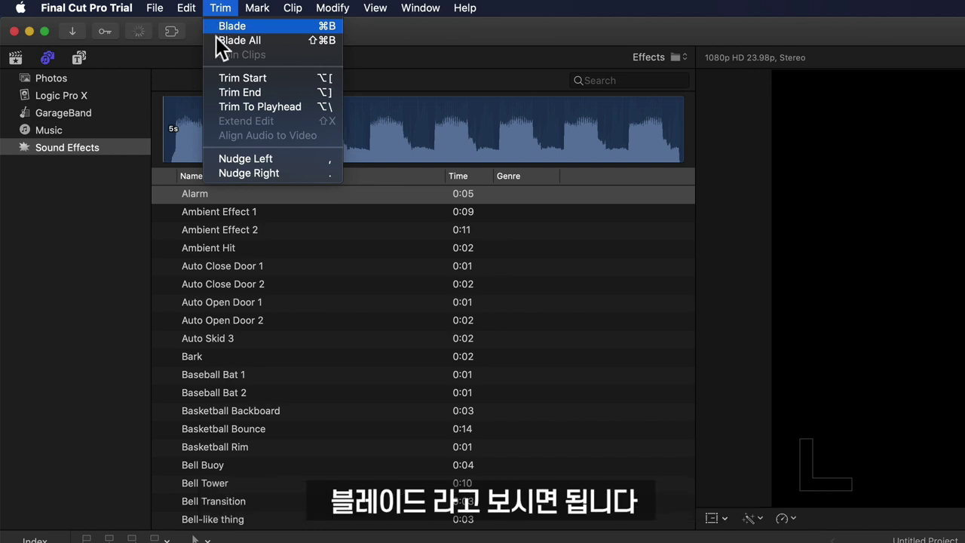
mouse_move(258, 9)
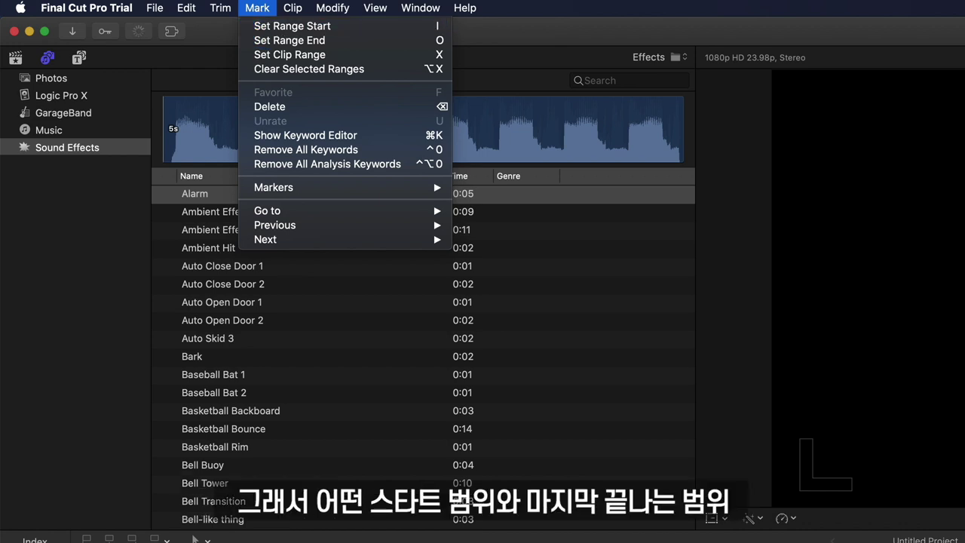
key("Up")
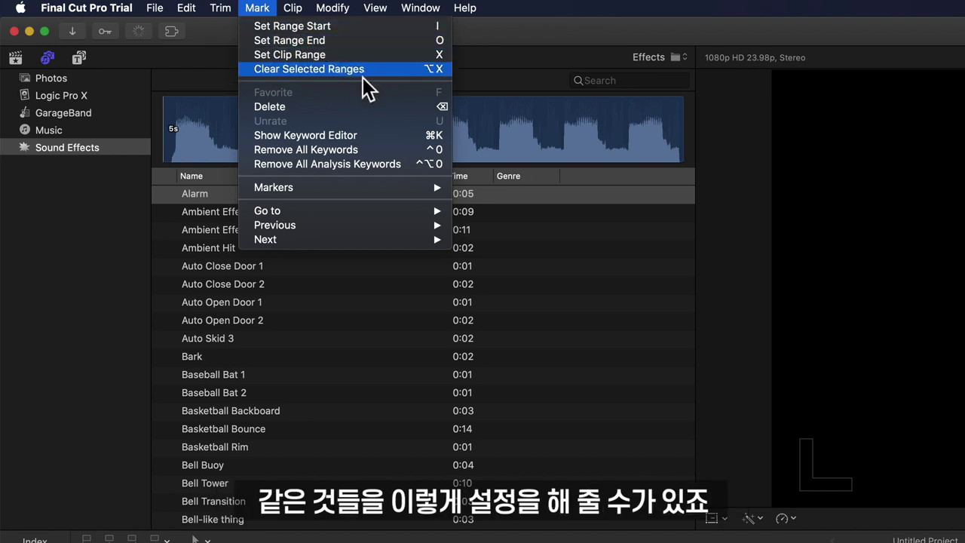
mouse_move(426, 226)
mouse_move(332, 241)
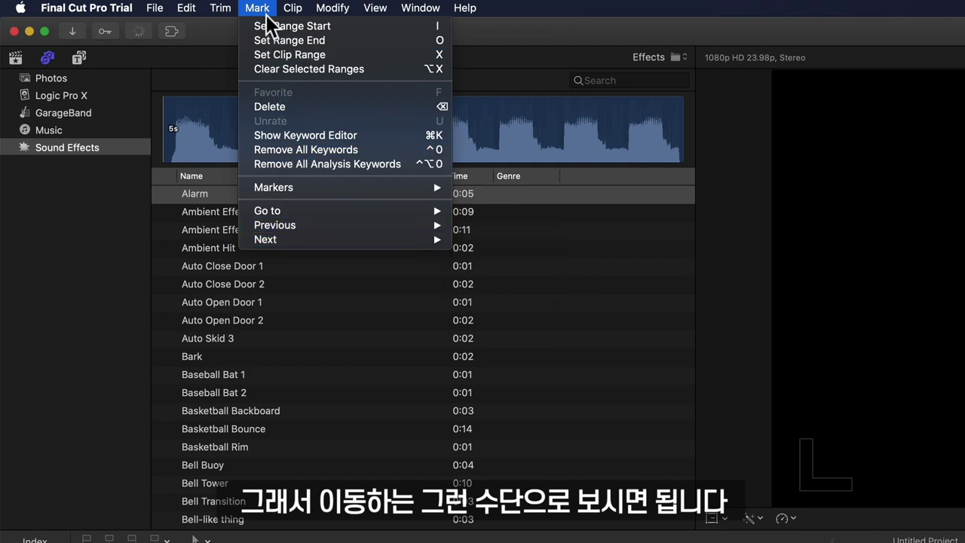
mouse_move(296, 11)
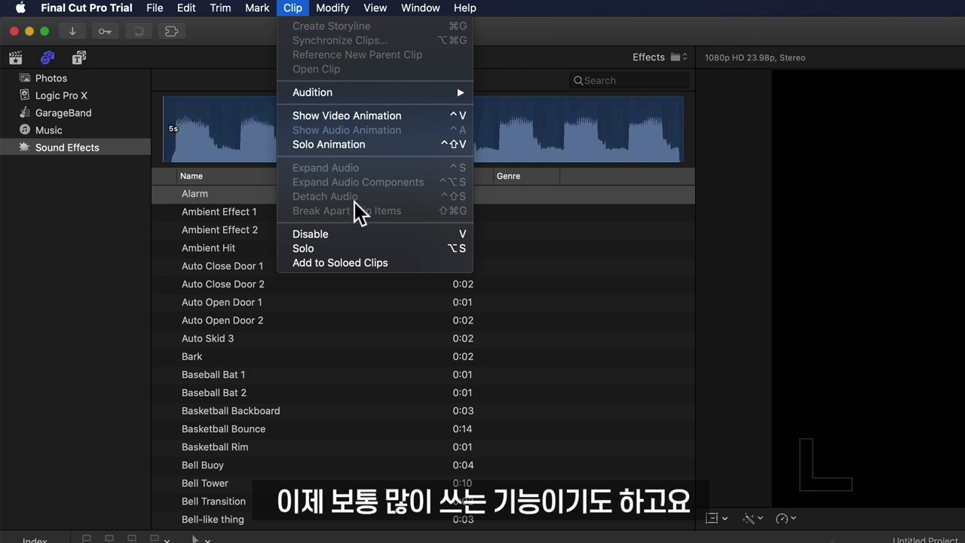
Disable the second segment of the split Basic Text Box title clip and enable it again
left_click(322, 235)
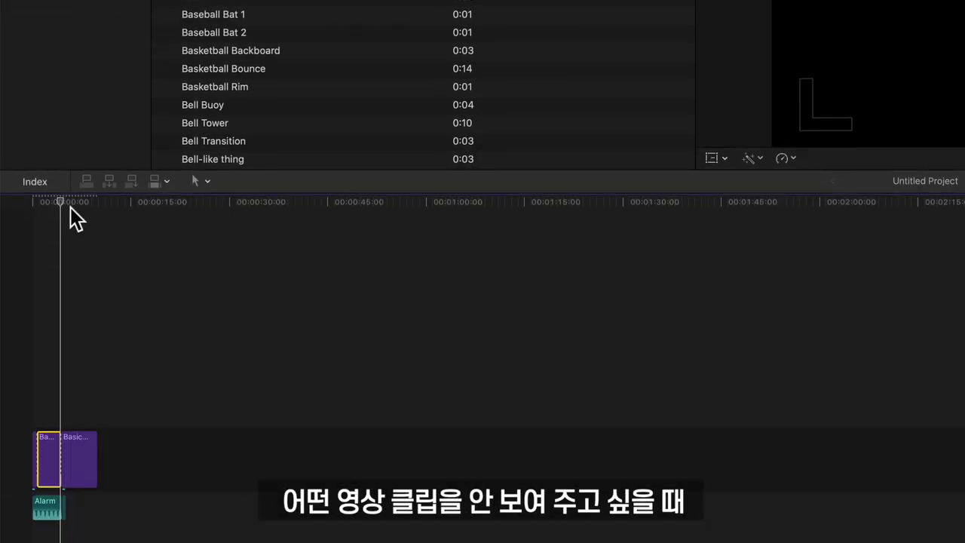
left_click(78, 458)
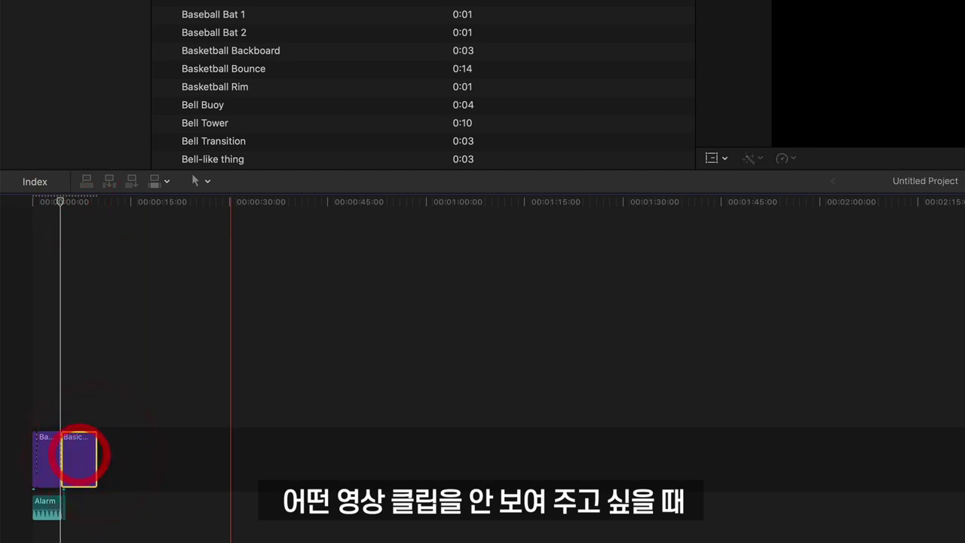
left_click(257, 8)
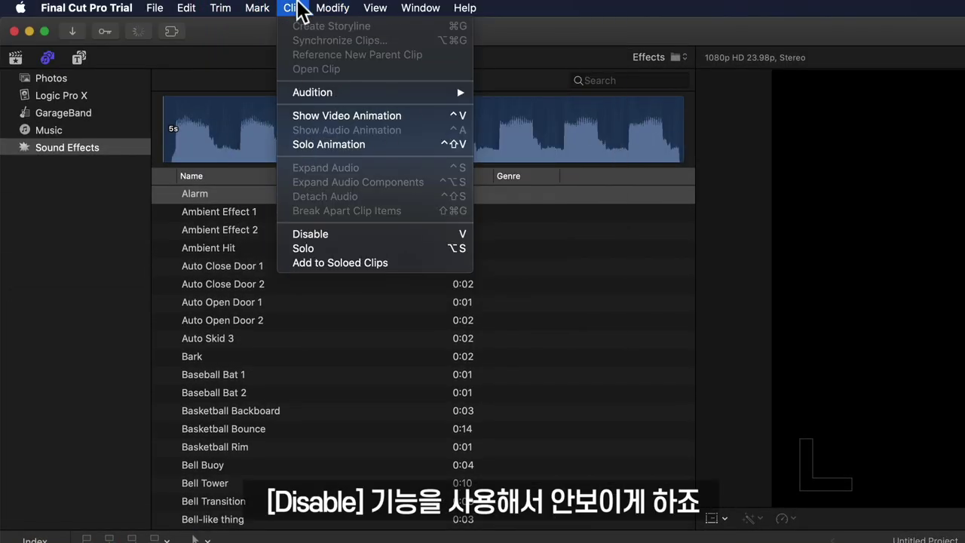
left_click(311, 232)
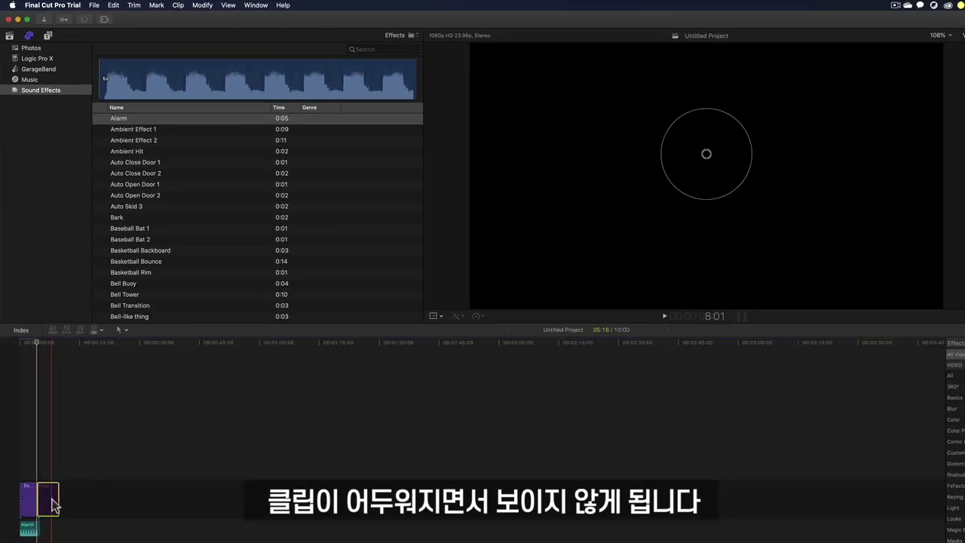
left_click(197, 6)
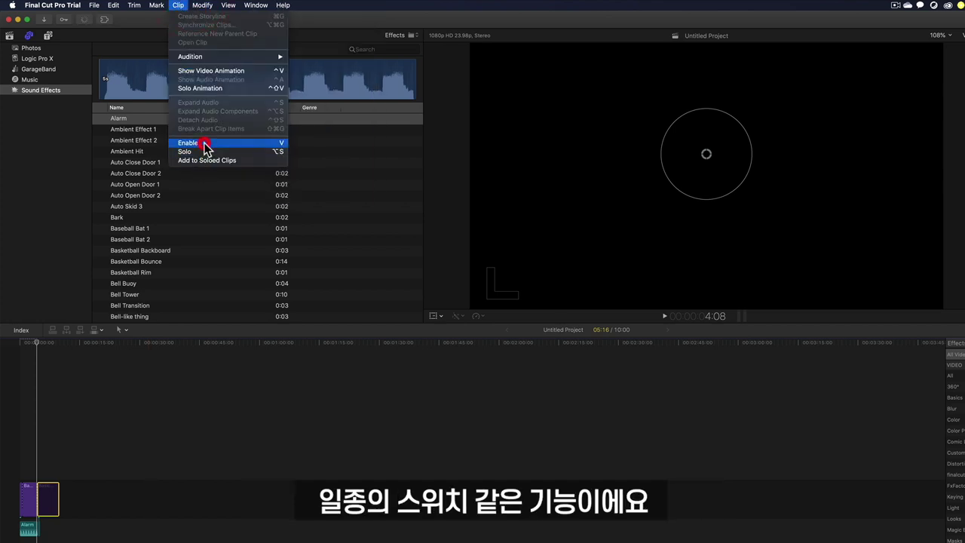
left_click(205, 147)
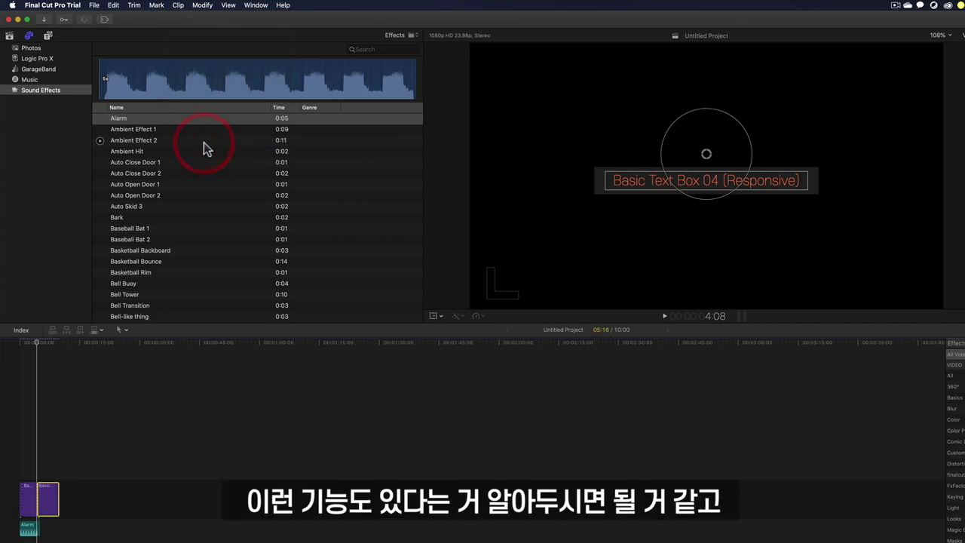
Review the clip modification commands, including colour balancing, duration change and the Retime speed options
left_click(204, 6)
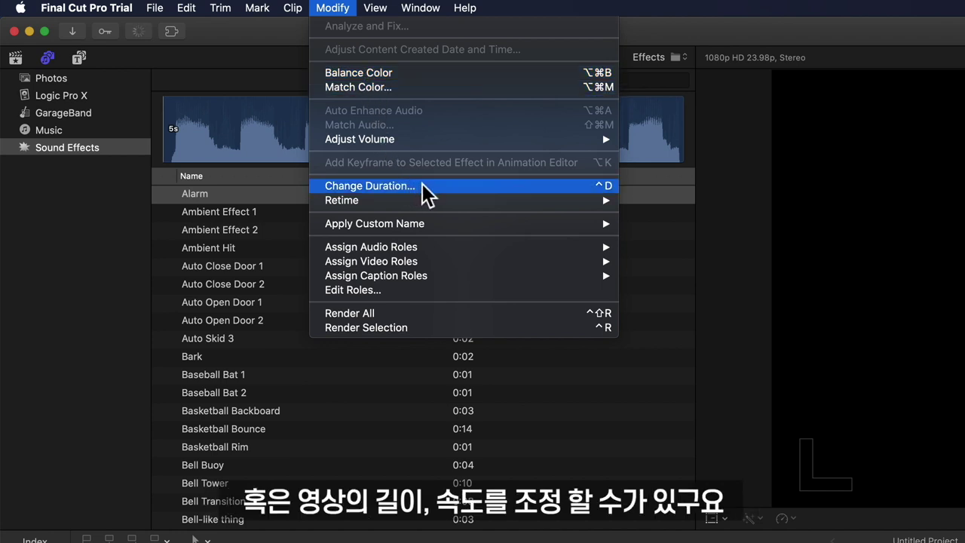
mouse_move(495, 203)
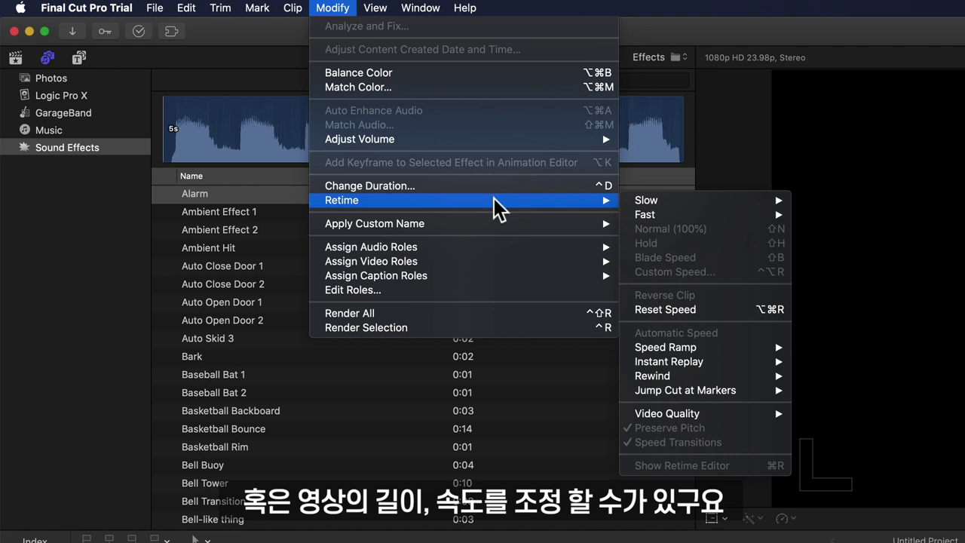
mouse_move(377, 15)
mouse_move(382, 31)
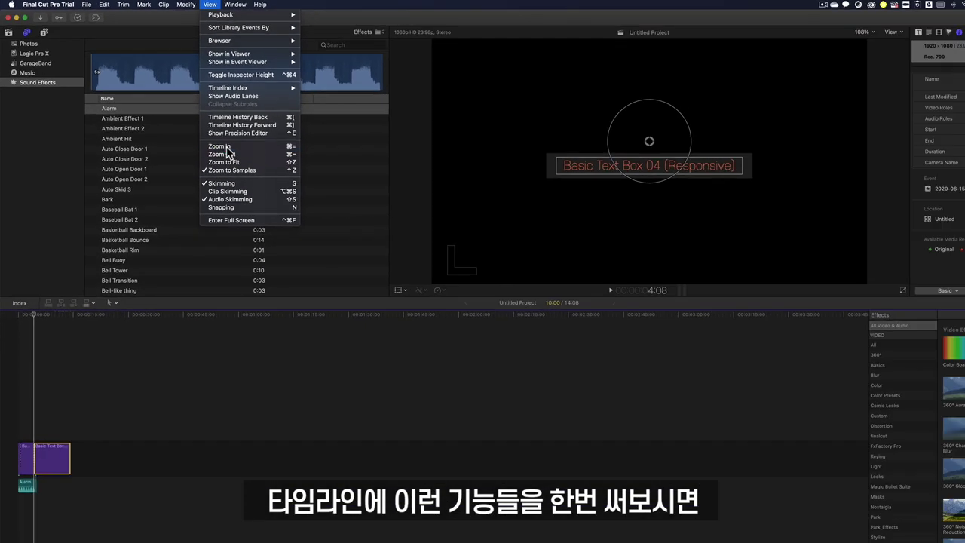
Zoom in on the timeline three times and bring the start of the project into view
left_click(404, 261)
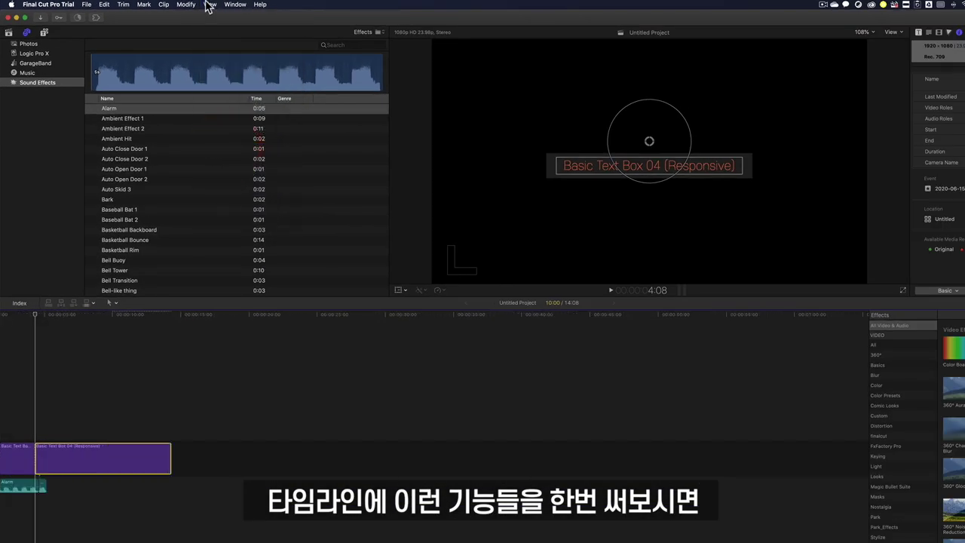
left_click(209, 4)
left_click(215, 146)
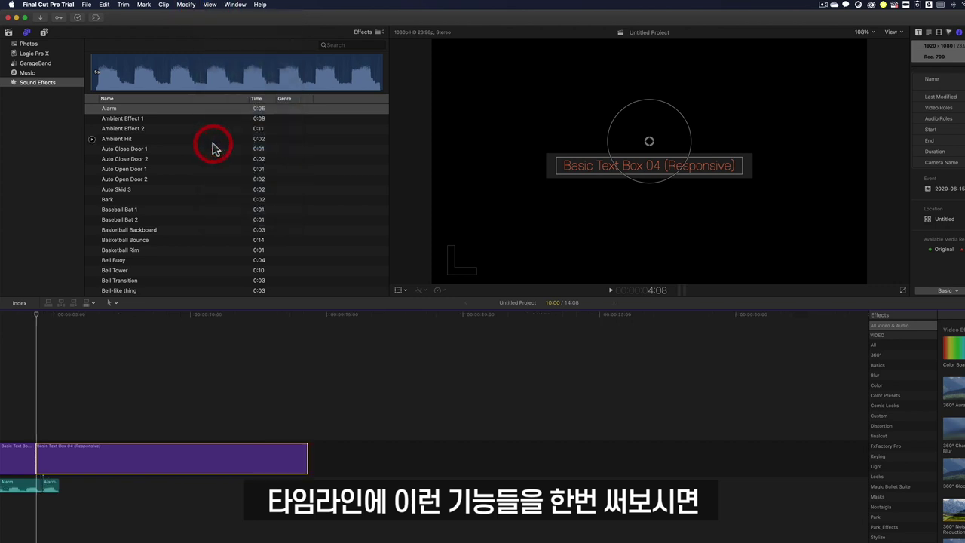
left_click(186, 4)
mouse_move(209, 4)
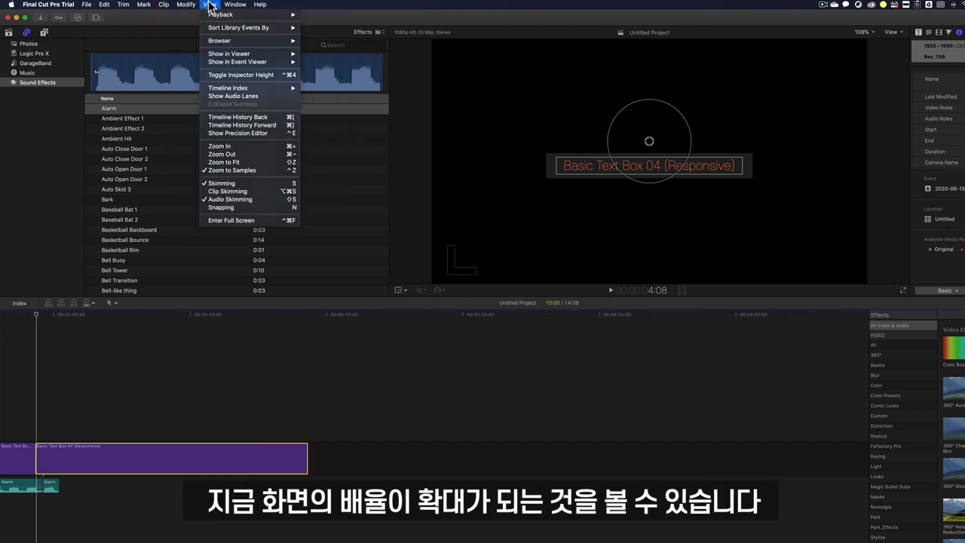
left_click(243, 145)
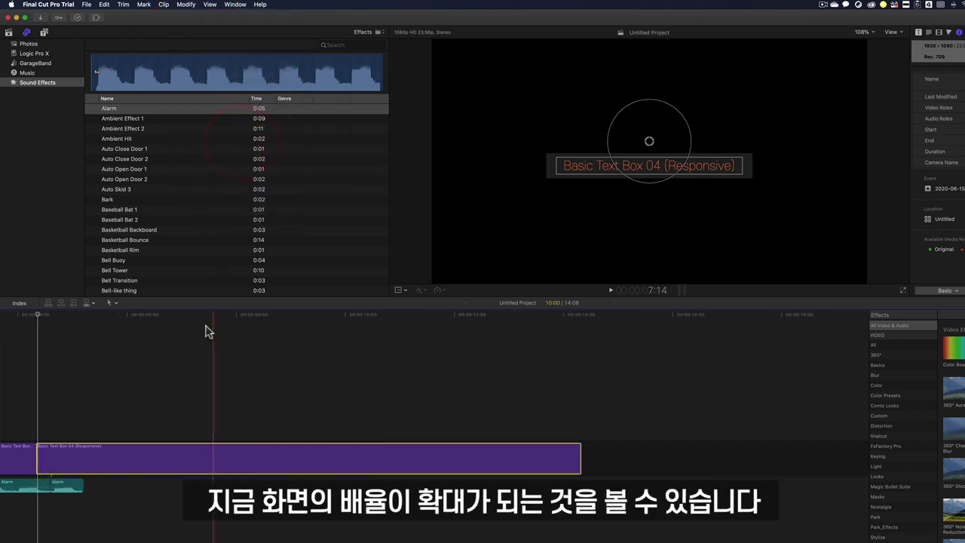
scroll(189, 357, "left", 5)
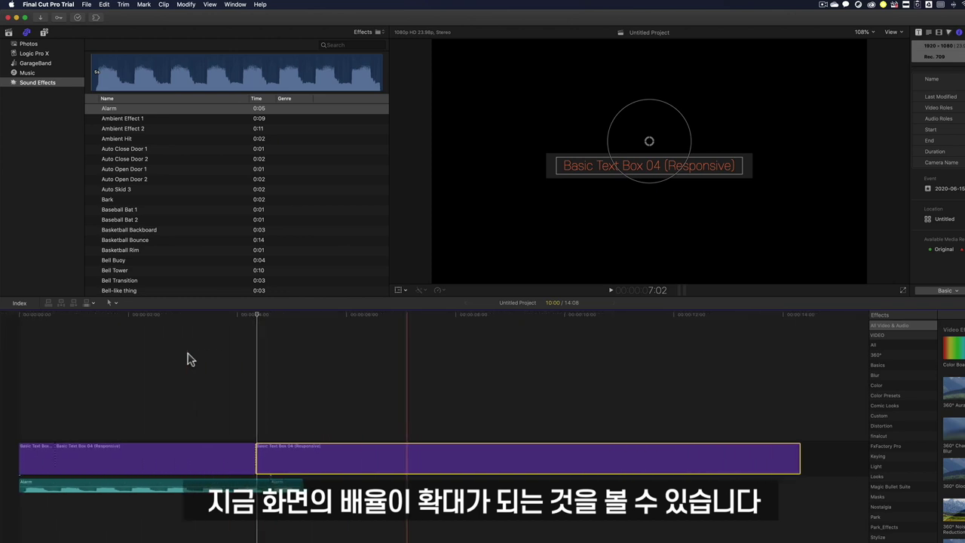
Zoom out of the timeline twice, and fit the whole project in the timeline with Zoom to Fit
left_click(210, 5)
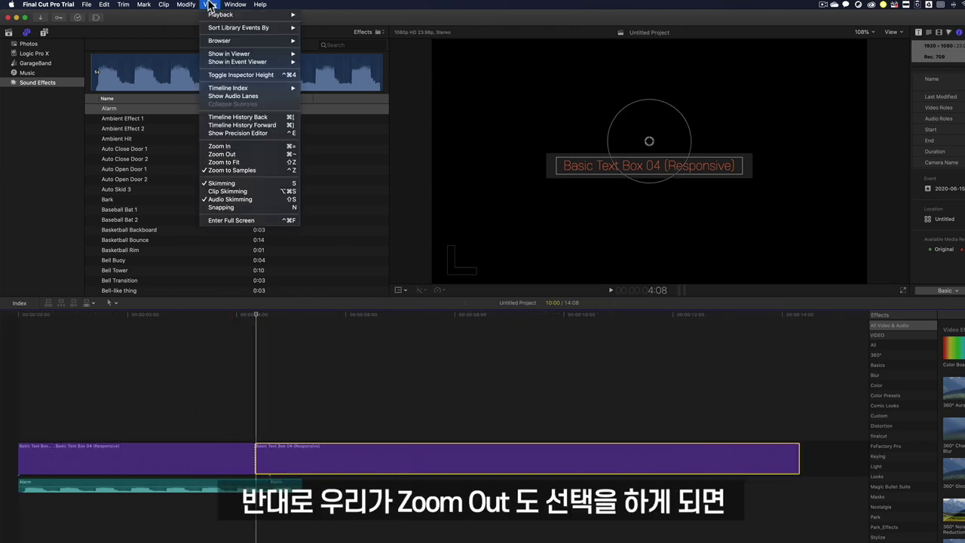
left_click(234, 157)
left_click(209, 5)
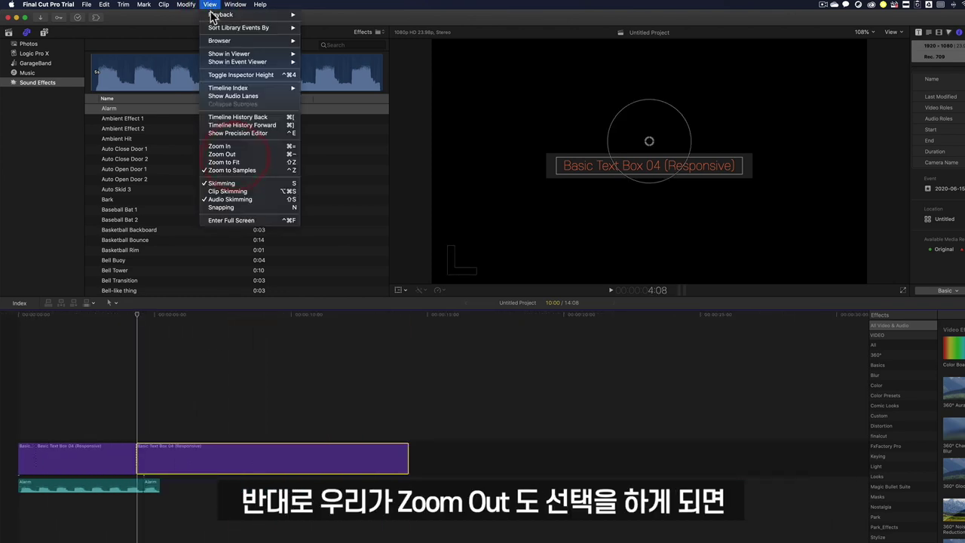
left_click(218, 155)
left_click(210, 4)
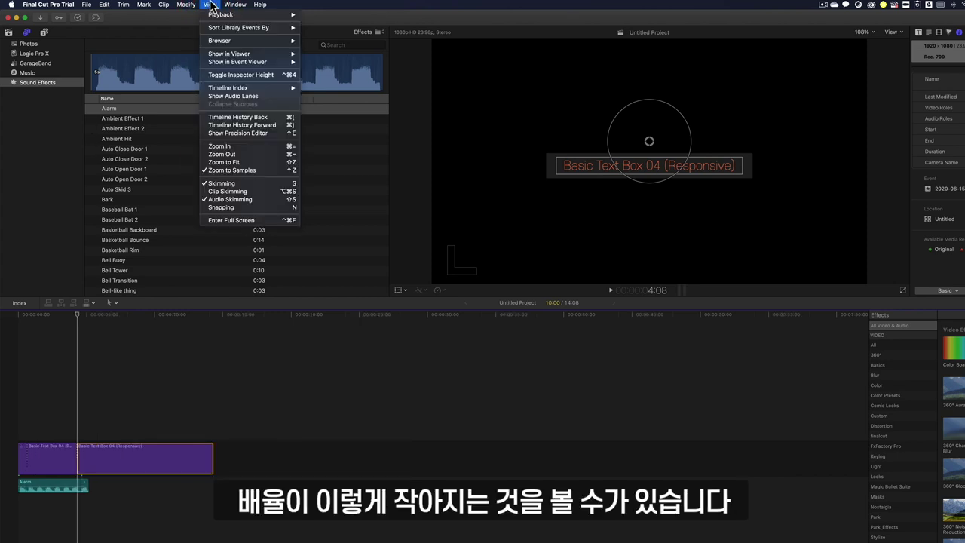
left_click(221, 162)
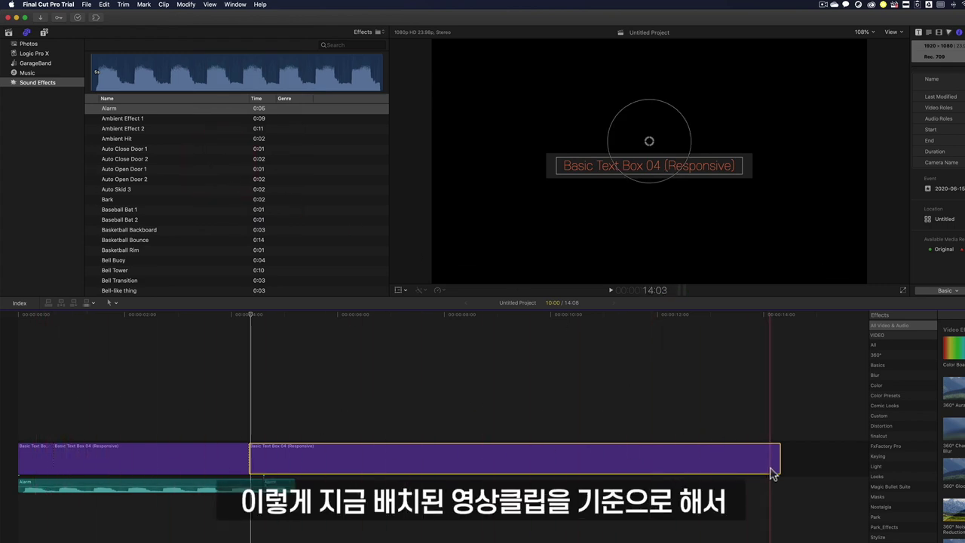
Open the Background Tasks window, check the status of the listed tasks and close it
left_click(210, 4)
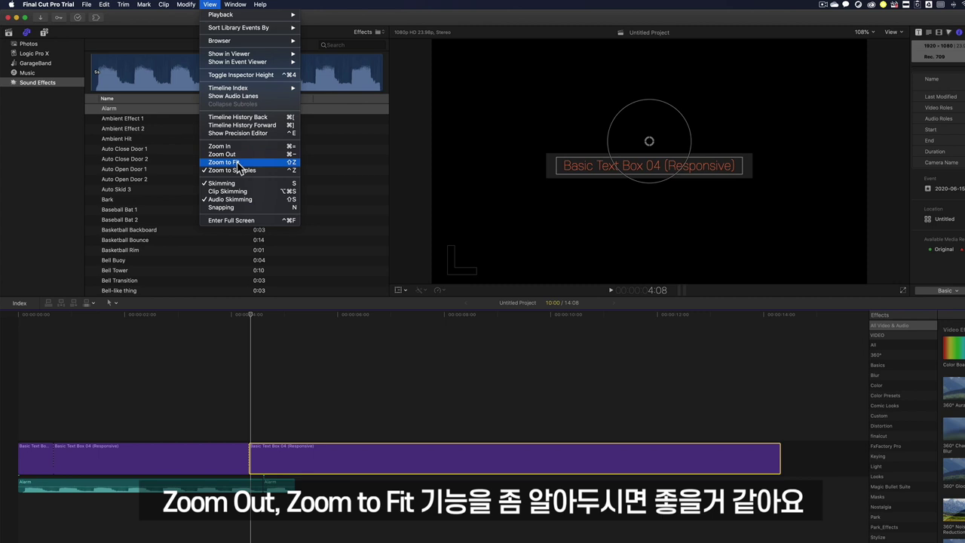
mouse_move(229, 6)
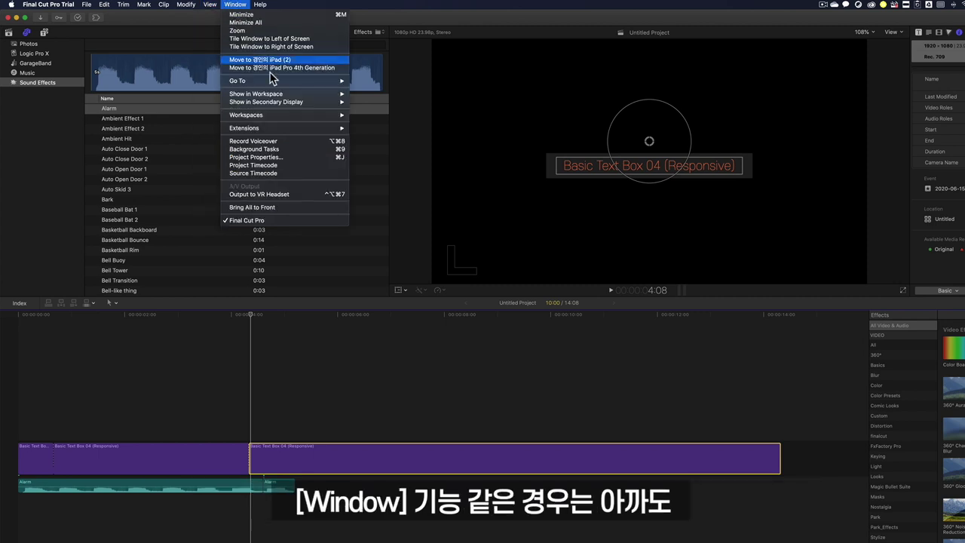
mouse_move(284, 97)
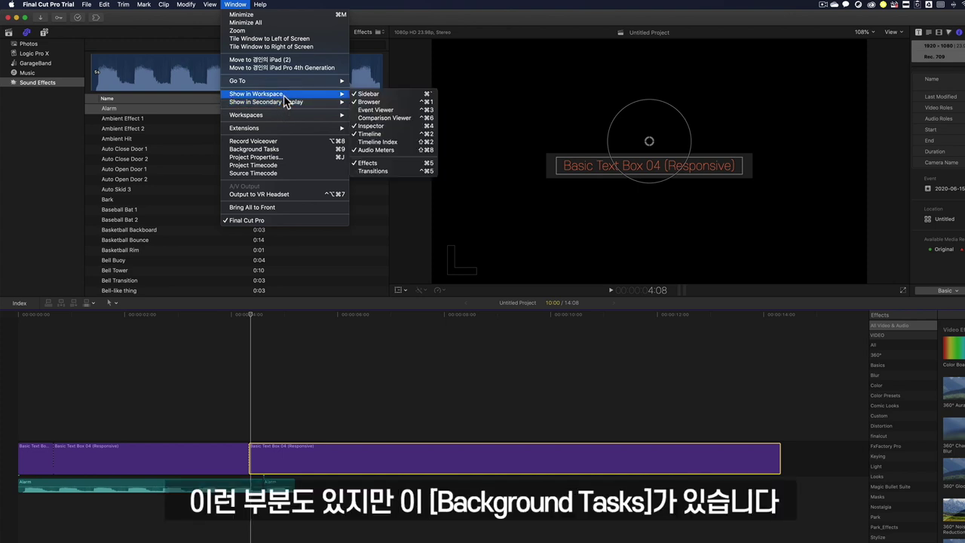
left_click(283, 150)
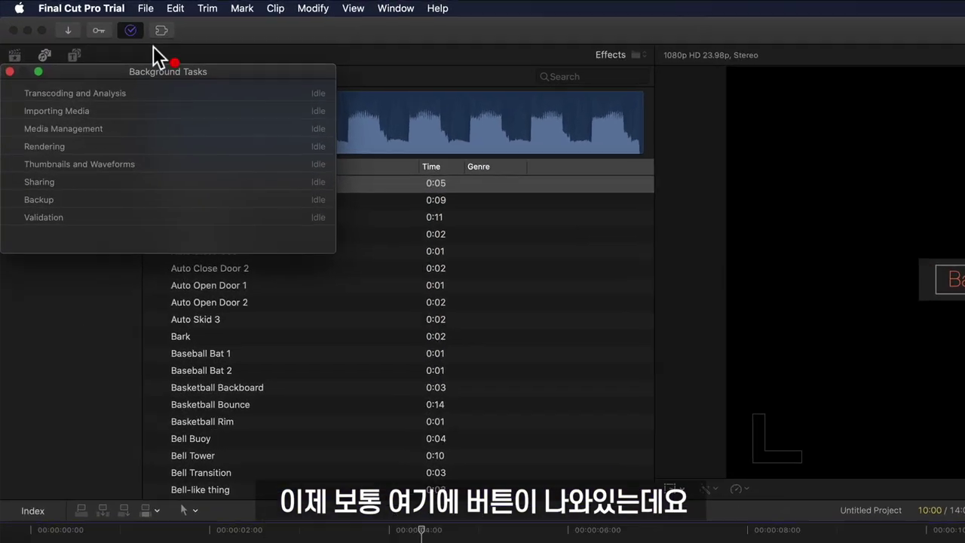
left_click(96, 31)
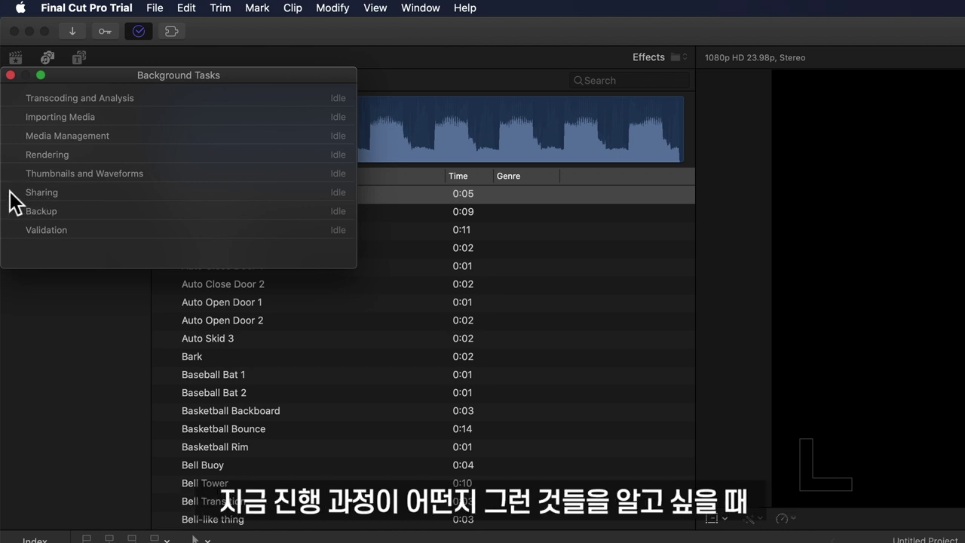
left_click(11, 76)
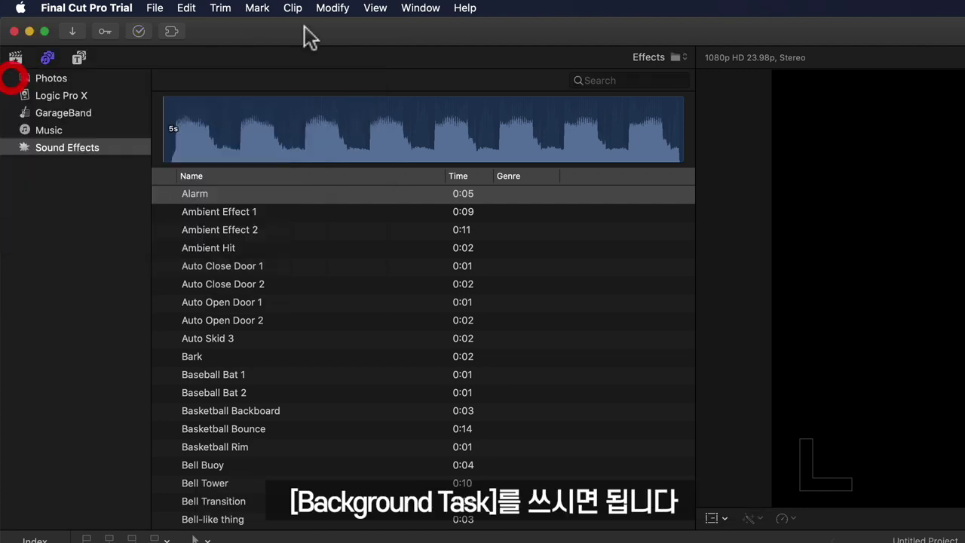
Open the Record Voiceover tool with microphone access allowed, and briefly expand its advanced settings
left_click(417, 9)
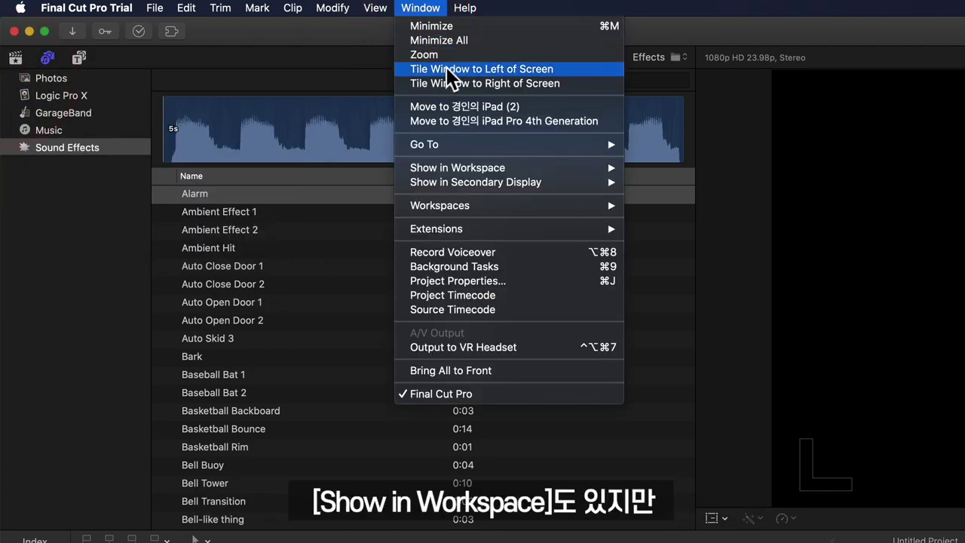
mouse_move(446, 171)
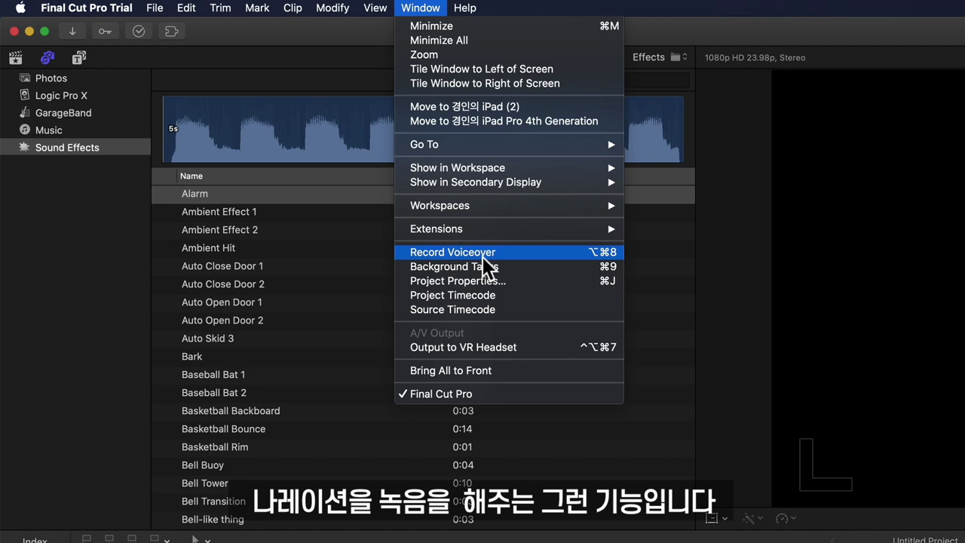
left_click(482, 257)
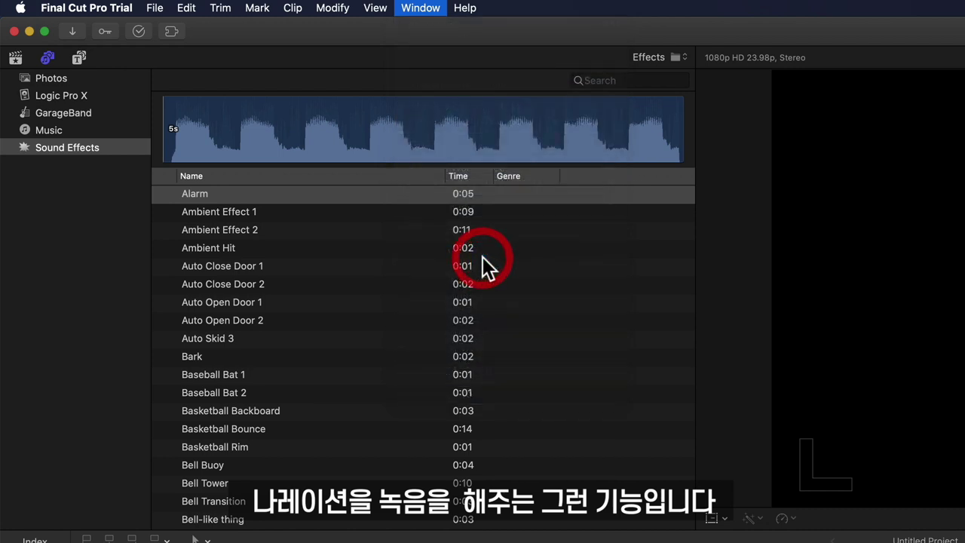
left_click(939, 352)
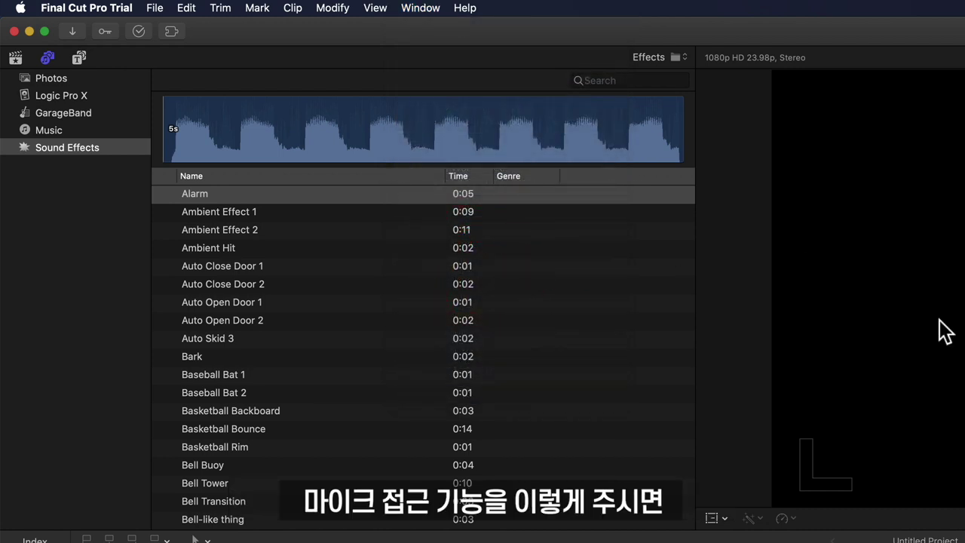
left_click_drag(946, 351, 585, 287)
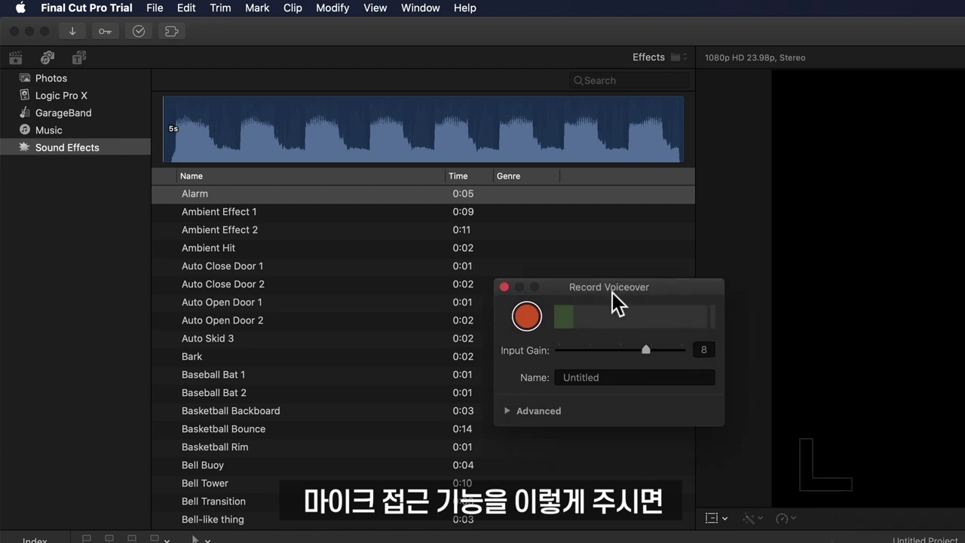
left_click(505, 410)
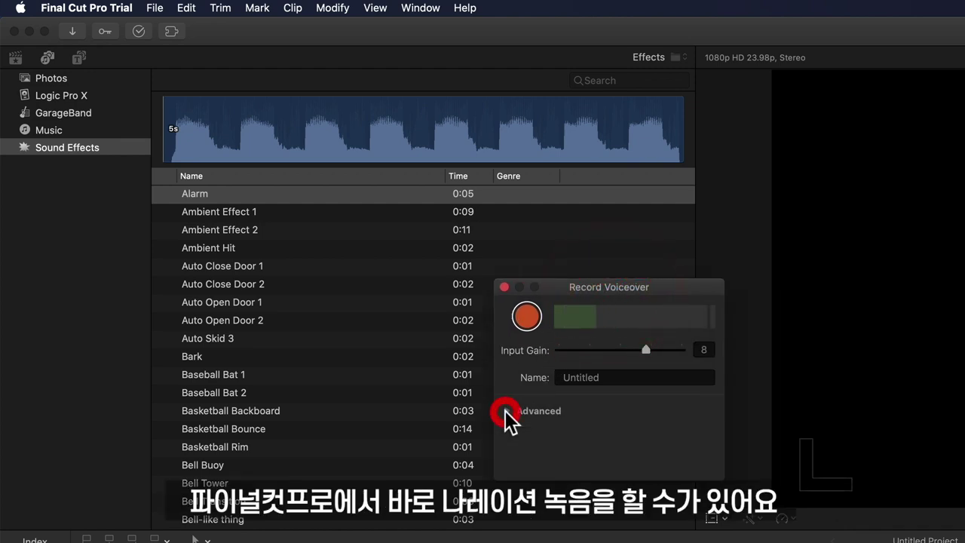
left_click(505, 410)
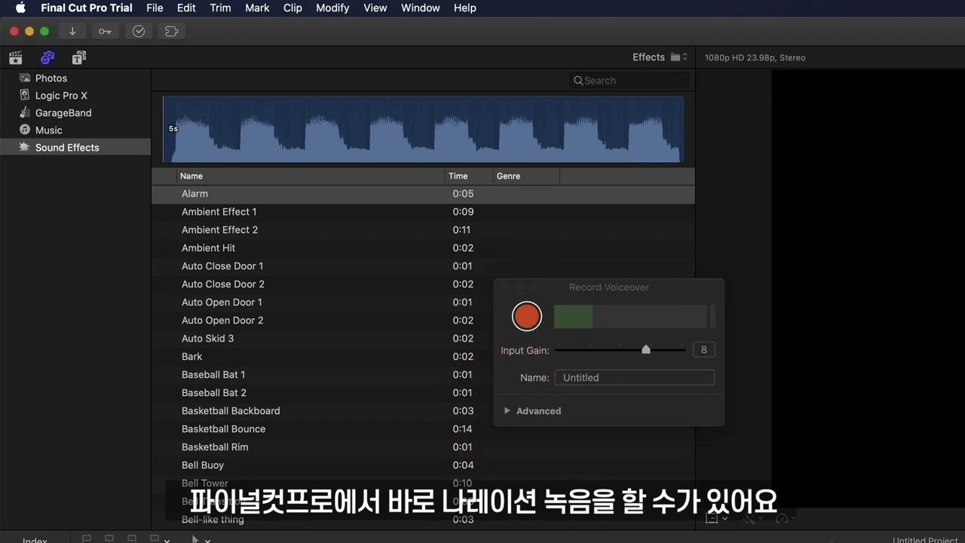
Open the Final Cut Pro X User Guide, look over its opening page and close it
left_click(460, 6)
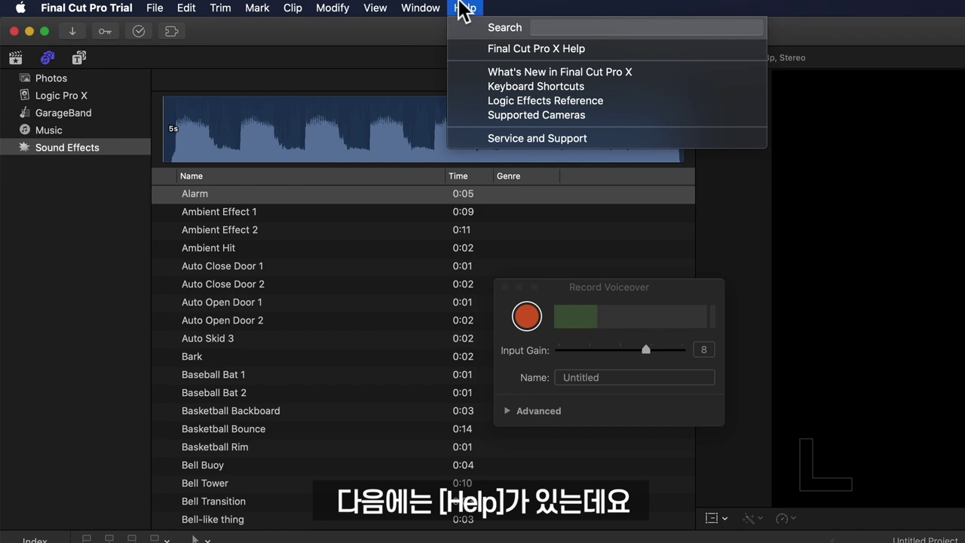
left_click(547, 50)
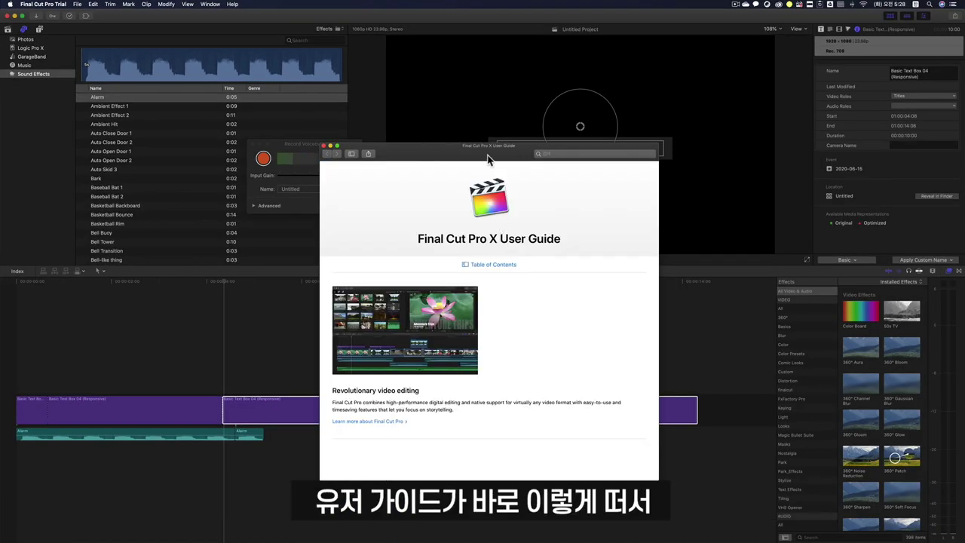
scroll(555, 390, "down", 1)
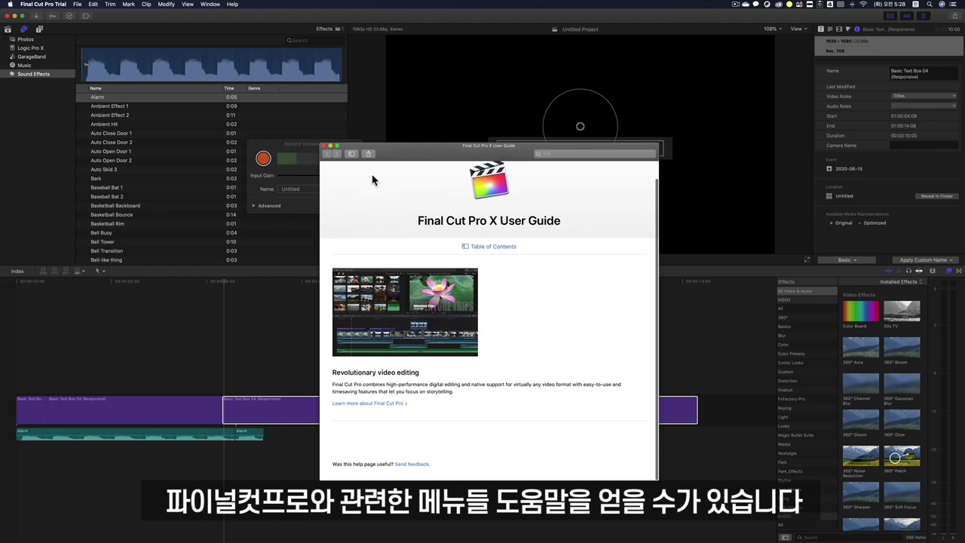
left_click(324, 146)
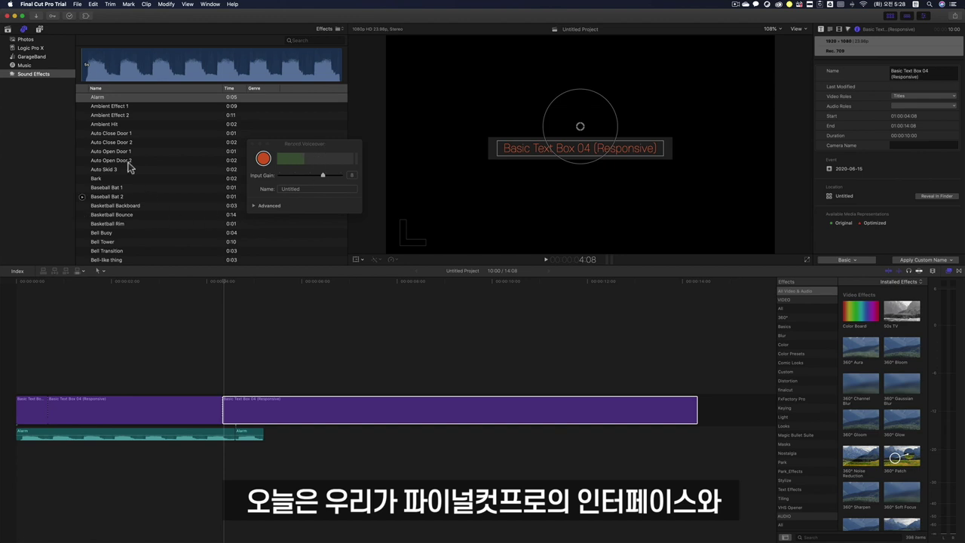
left_click(82, 5)
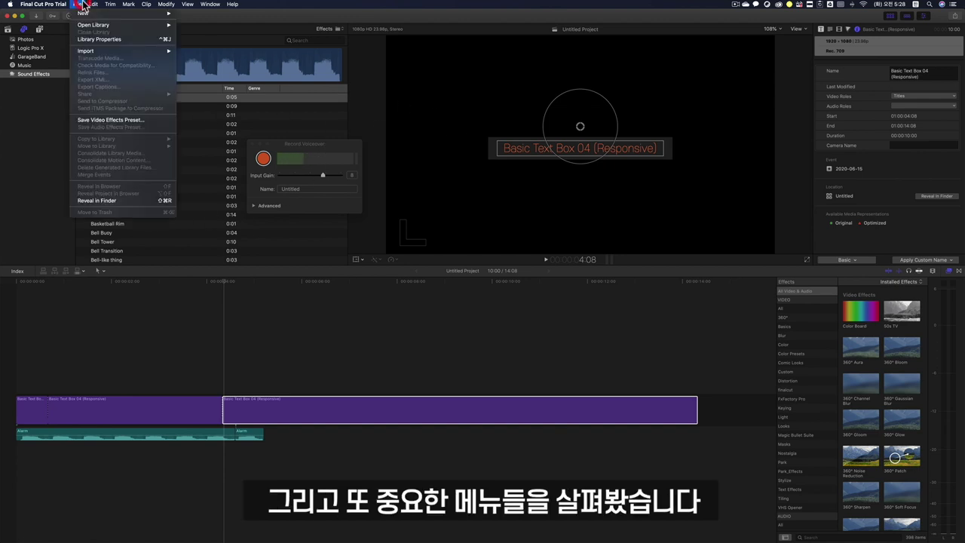
left_click(132, 4)
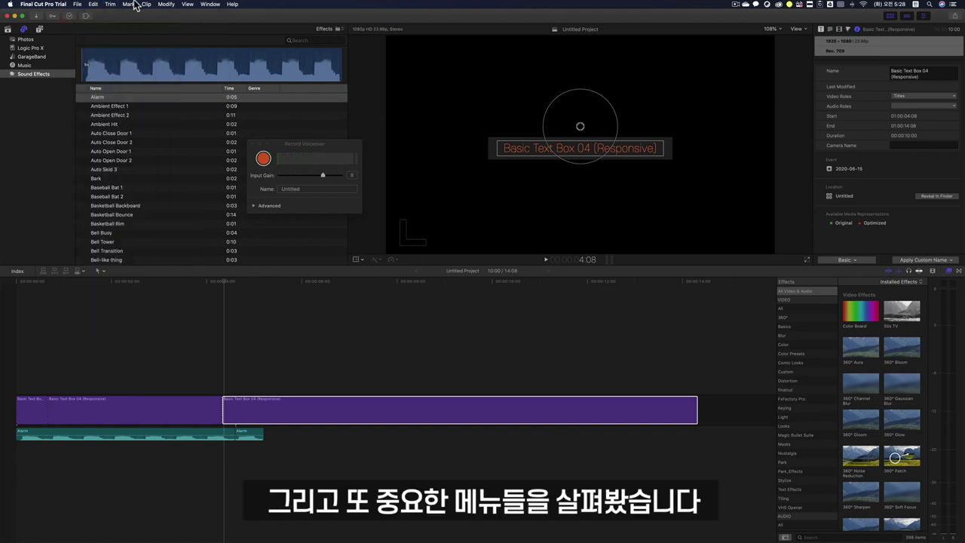